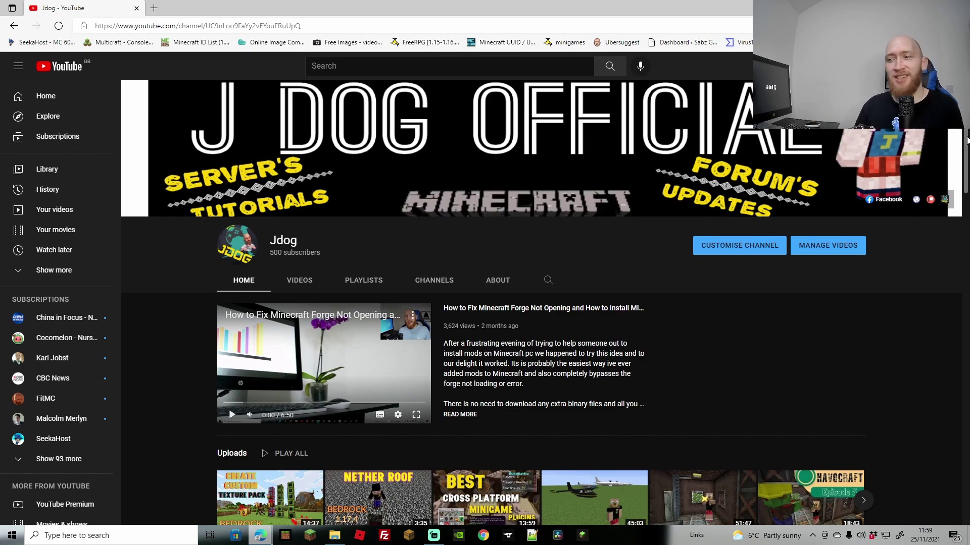
# Scroll past the YouTube channel page and launch the je2be world converter
pyautogui.scroll(-10, 966, 140)
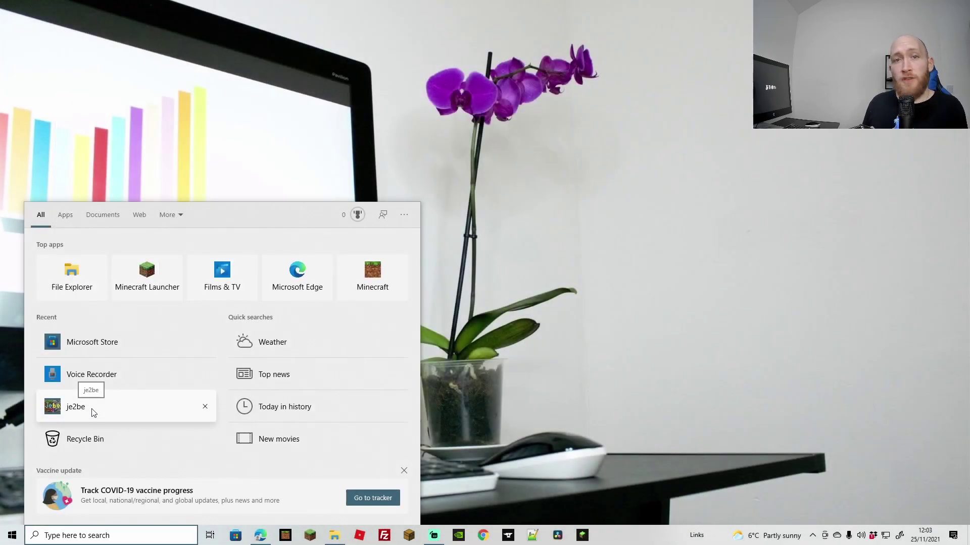
pyautogui.click(92, 407)
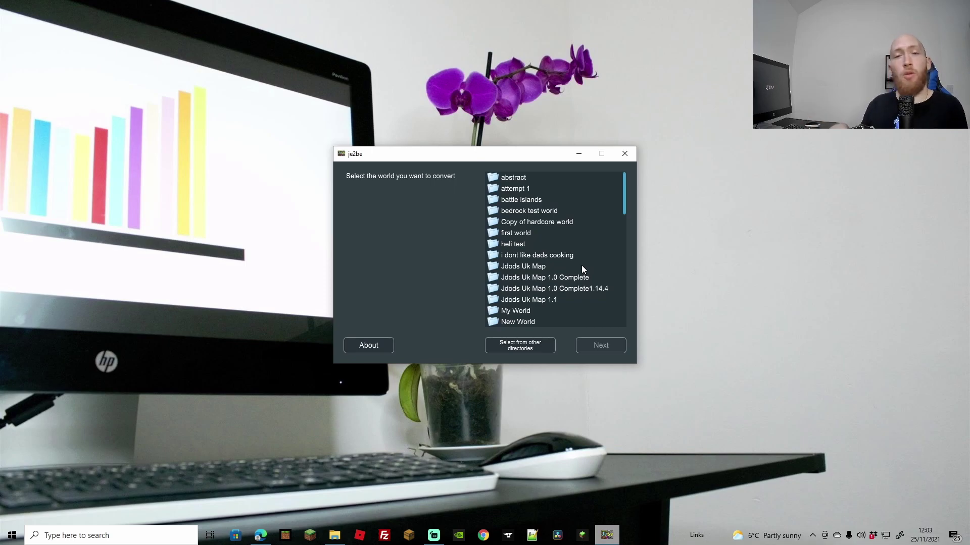
# Scroll the je2be world list, then close the converter window
pyautogui.moveTo(624, 199); pyautogui.dragTo(623, 173)
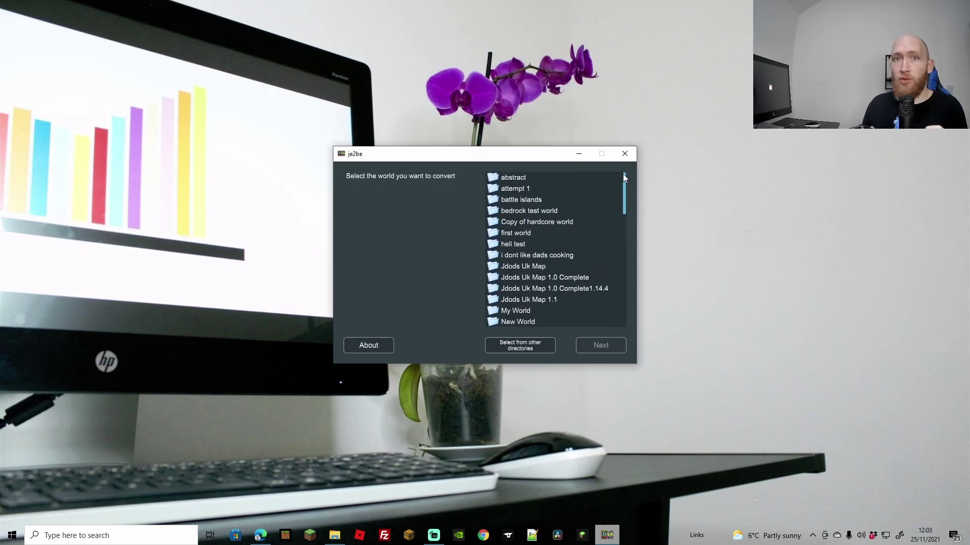
pyautogui.click(625, 154)
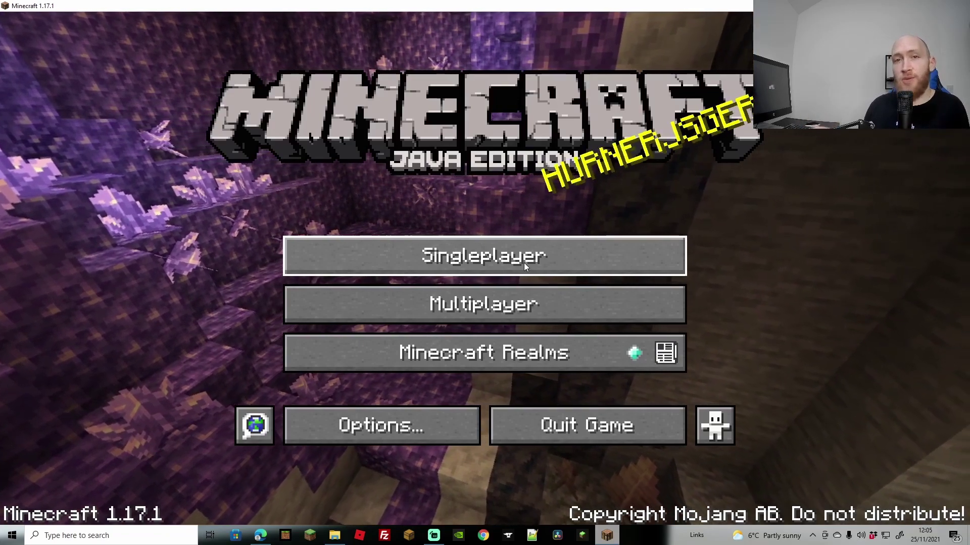
# From Singleplayer, create a new Creative-mode world named 'red'
pyautogui.click(523, 260)
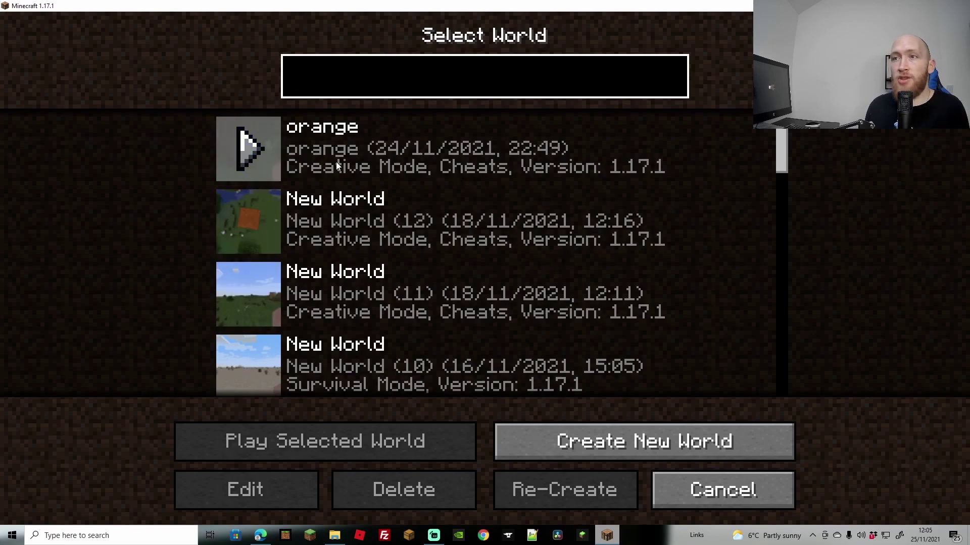
pyautogui.click(629, 445)
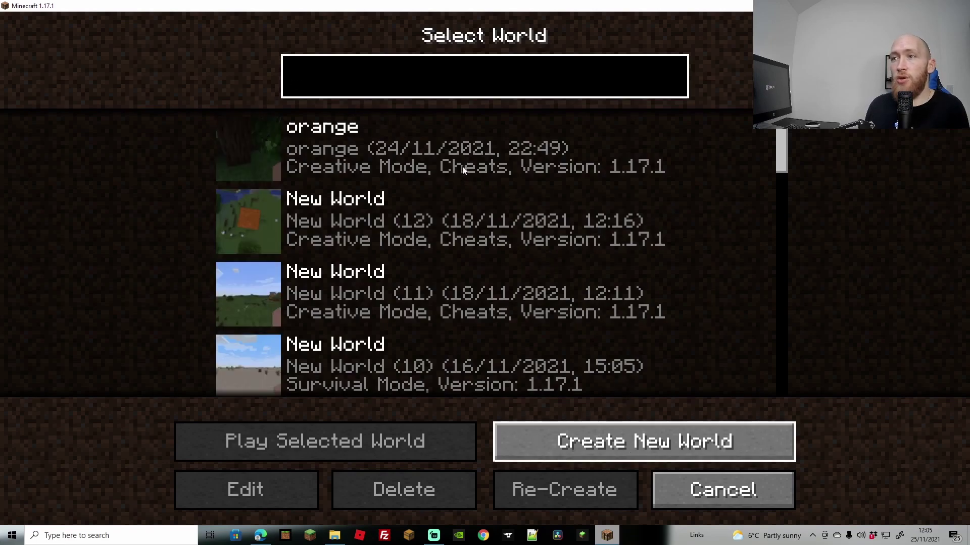
pyautogui.click(347, 238)
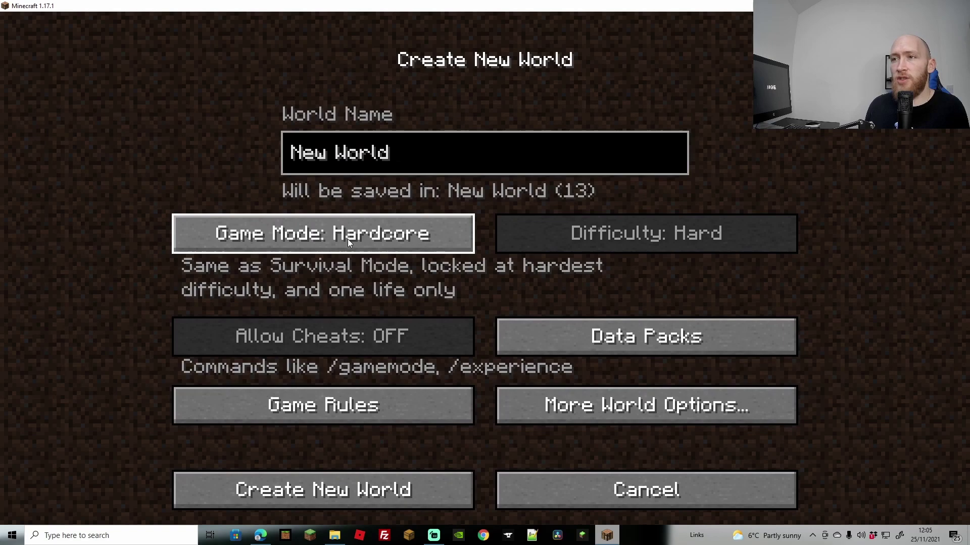
pyautogui.click(390, 238)
pyautogui.click(414, 152)
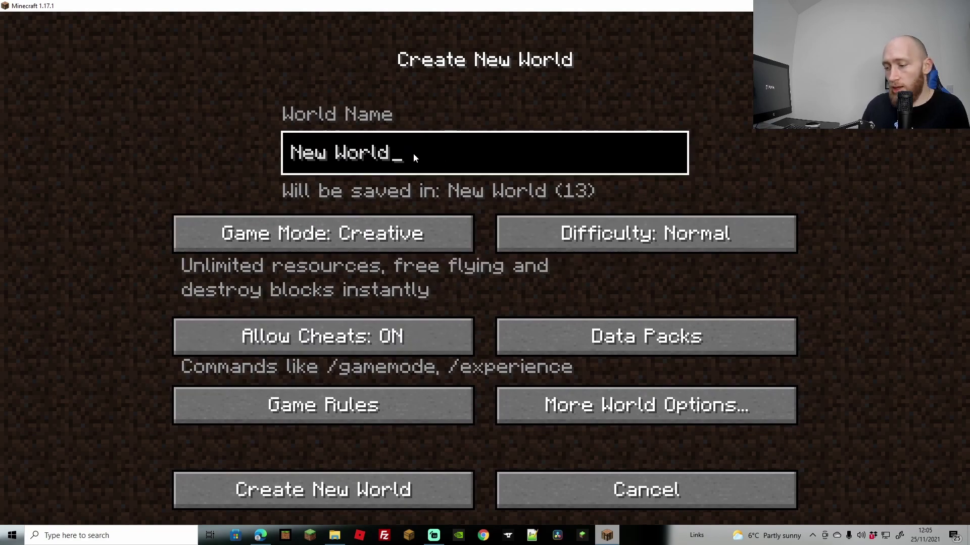
pyautogui.press('BackSpace')
pyautogui.press('BackSpace')
pyautogui.press('BackSpace')
pyautogui.press('BackSpace')
pyautogui.press('BackSpace')
pyautogui.press('BackSpace')
pyautogui.press('BackSpace')
pyautogui.press('BackSpace')
pyautogui.press('BackSpace')
pyautogui.write('red')
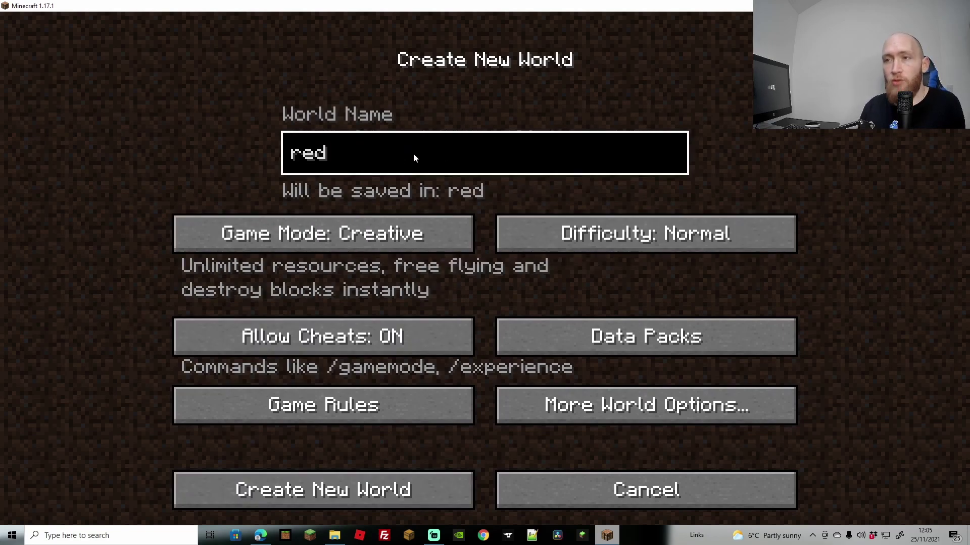
pyautogui.click(395, 487)
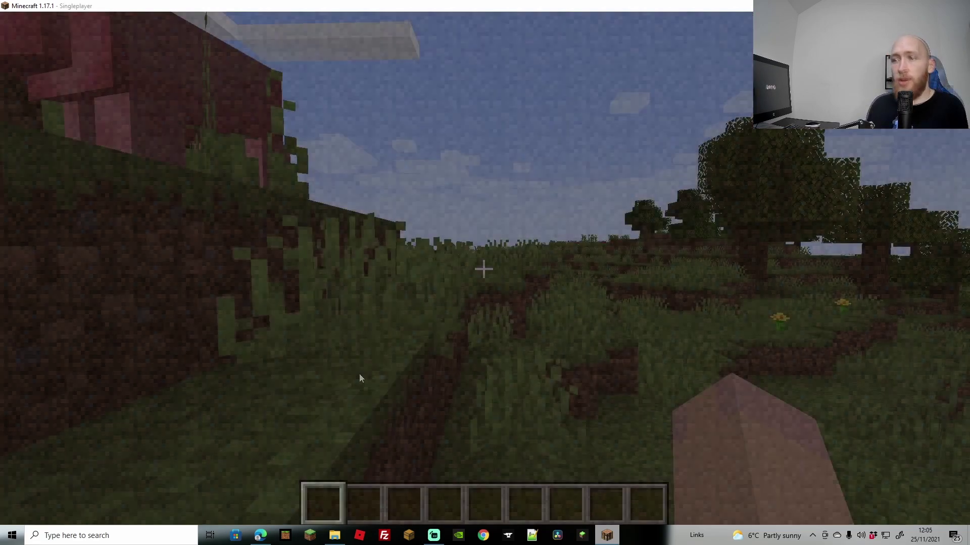
# Put a regular Gold Ore block into the fourth hotbar slot from the creative inventory
pyautogui.press('e')
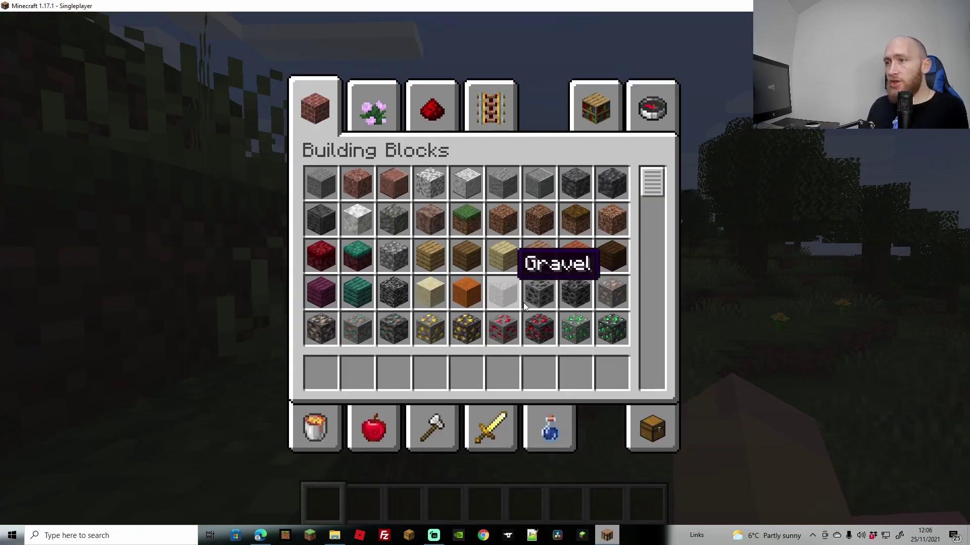
pyautogui.click(471, 340)
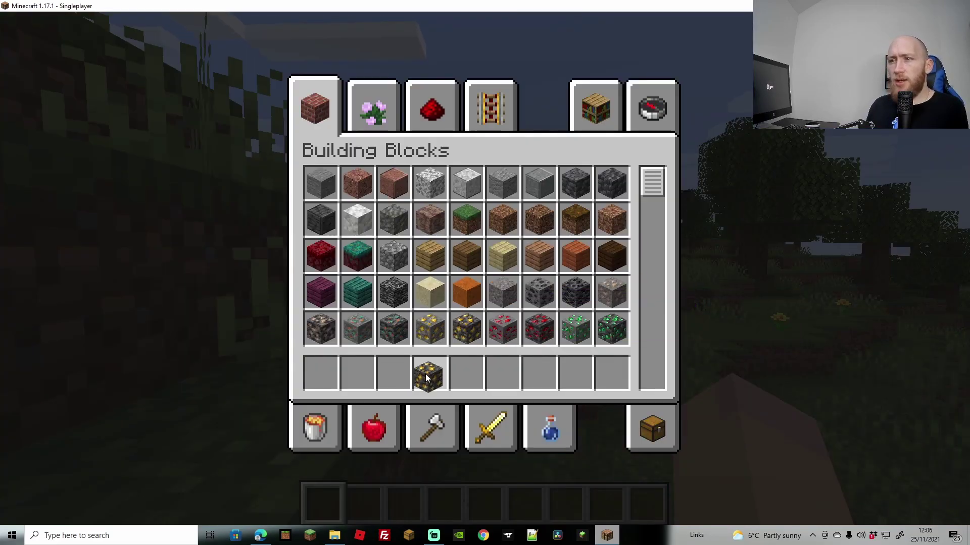
pyautogui.click(472, 328)
pyautogui.click(439, 331)
pyautogui.click(437, 327)
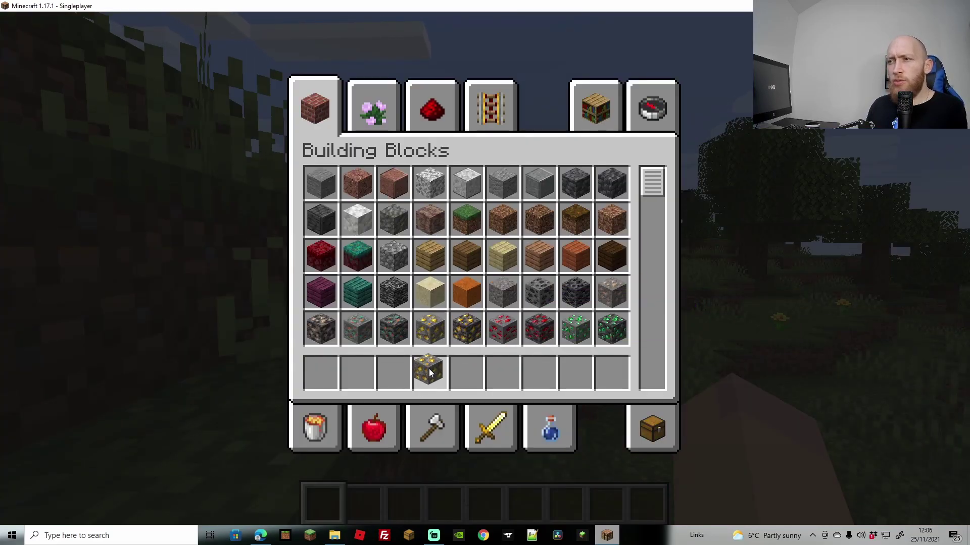
pyautogui.click(430, 372)
pyautogui.press('e')
# Fly up and start stacking gold ore blocks into a pillar beside the river
pyautogui.scroll(-3, 484, 270)
pyautogui.press('space')
pyautogui.press('space')
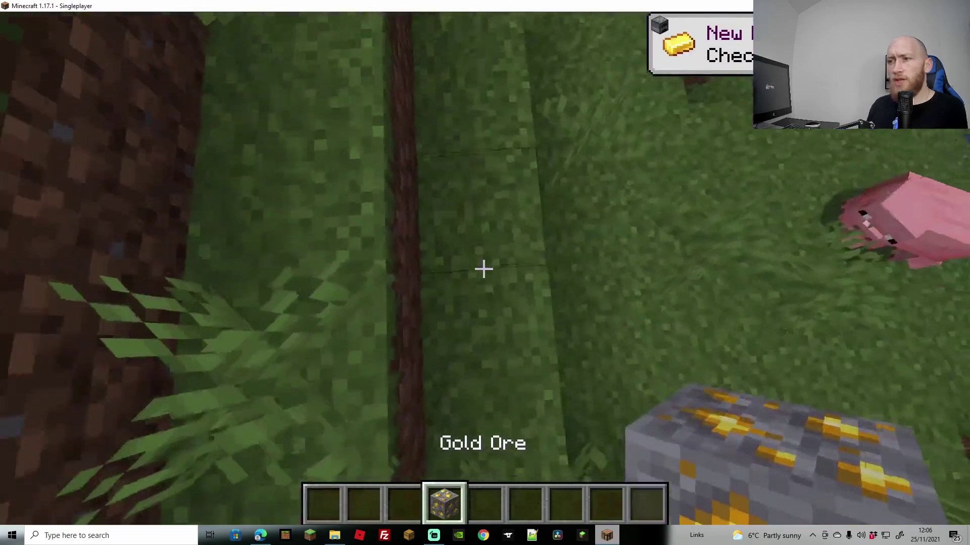
pyautogui.rightClick(483, 269)
pyautogui.press('space')
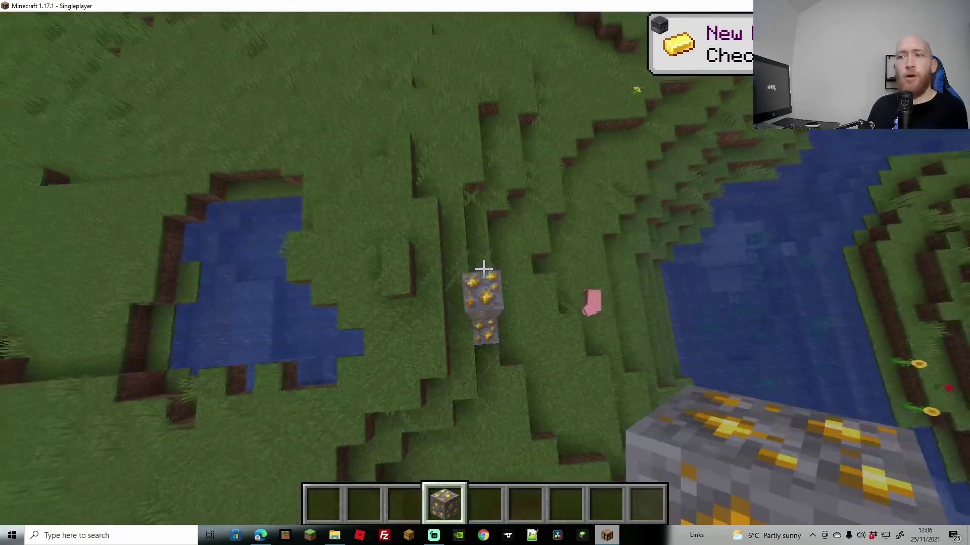
pyautogui.press('shift')
pyautogui.press('w')
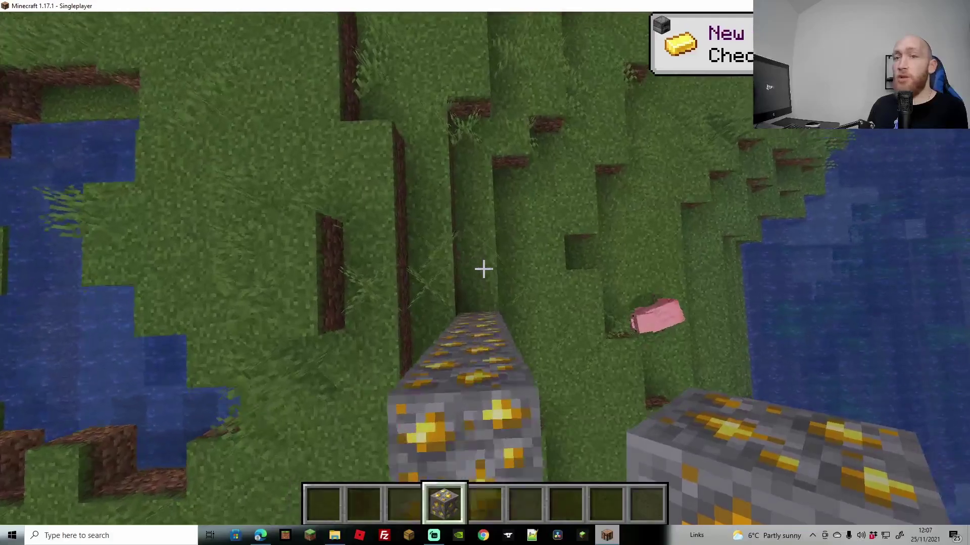
pyautogui.press('s')
pyautogui.rightClick(484, 269)
pyautogui.press('space')
pyautogui.rightClick(483, 269)
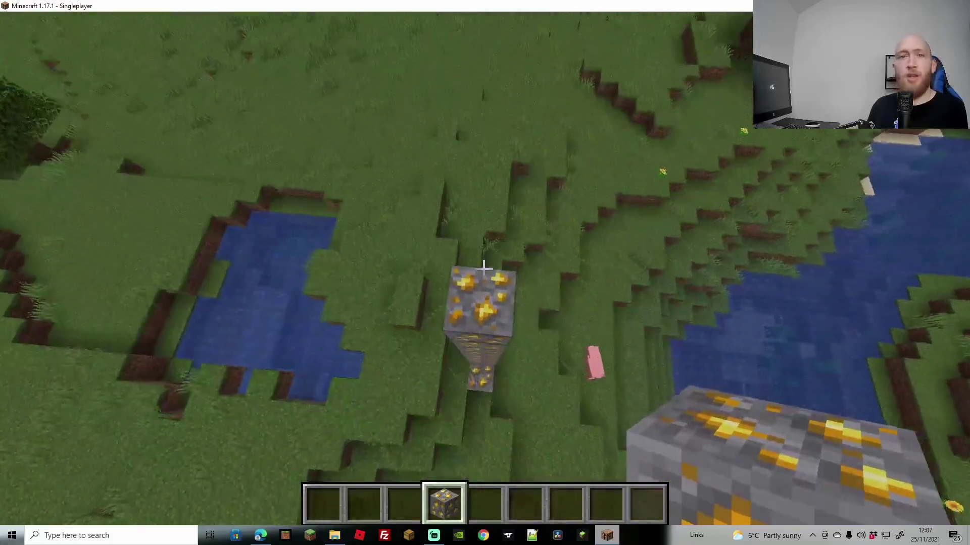
pyautogui.rightClick(484, 270)
# Keep flying upward and stacking gold ore until the pillar towers over the forest
pyautogui.press('space')
pyautogui.rightClick(484, 269)
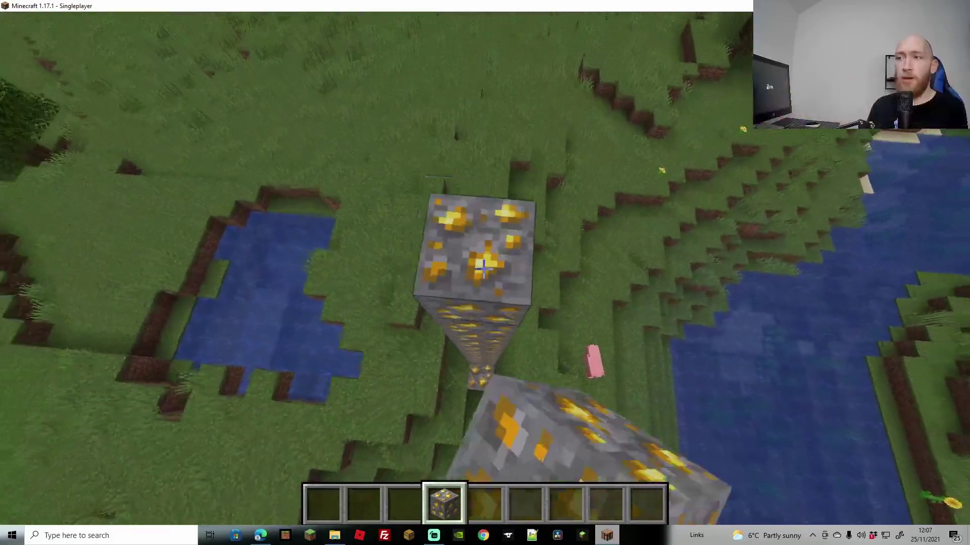
pyautogui.rightClick(484, 269)
pyautogui.rightClick(484, 269)
pyautogui.rightClick(484, 269)
pyautogui.press('space')
pyautogui.rightClick(484, 269)
pyautogui.rightClick(484, 269)
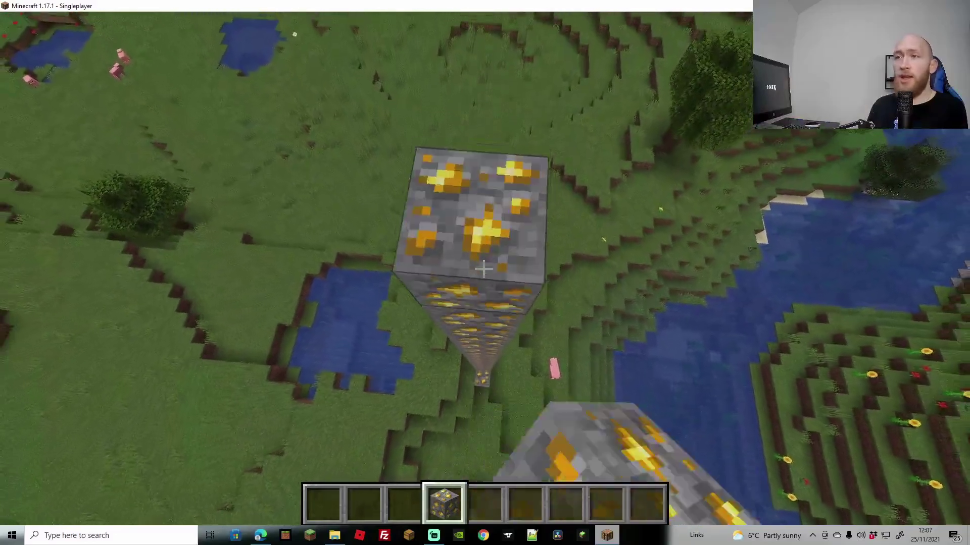
pyautogui.rightClick(484, 269)
pyautogui.rightClick(483, 269)
pyautogui.rightClick(484, 269)
pyautogui.press('space')
pyautogui.rightClick(484, 270)
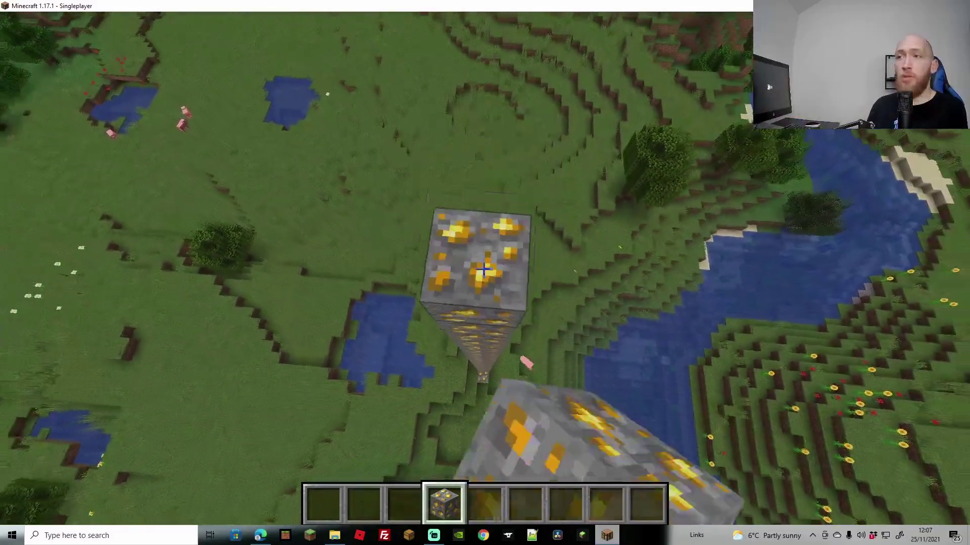
pyautogui.rightClick(484, 269)
pyautogui.rightClick(484, 269)
pyautogui.rightClick(484, 269)
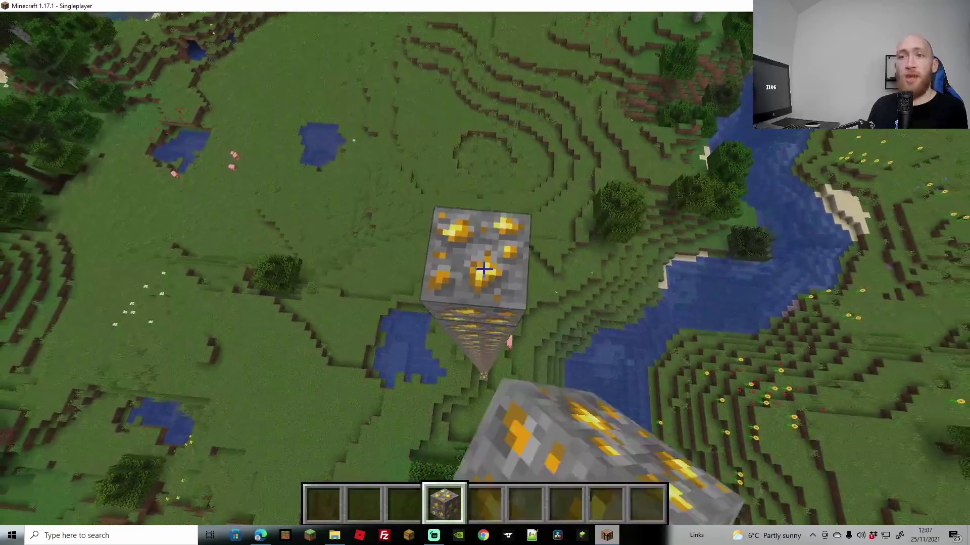
pyautogui.press('space')
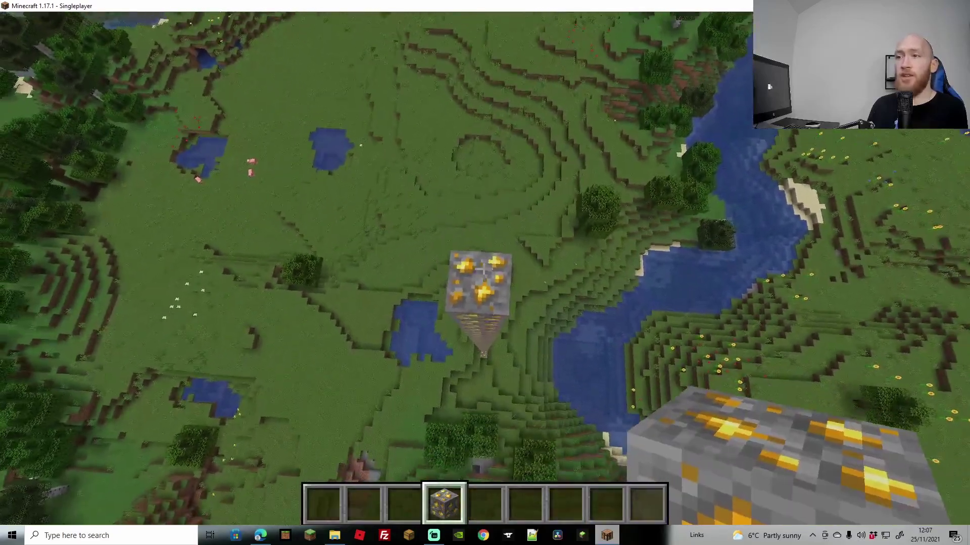
pyautogui.rightClick(484, 270)
pyautogui.rightClick(484, 270)
pyautogui.rightClick(484, 269)
pyautogui.press('space')
pyautogui.rightClick(484, 269)
pyautogui.rightClick(484, 269)
pyautogui.press('space')
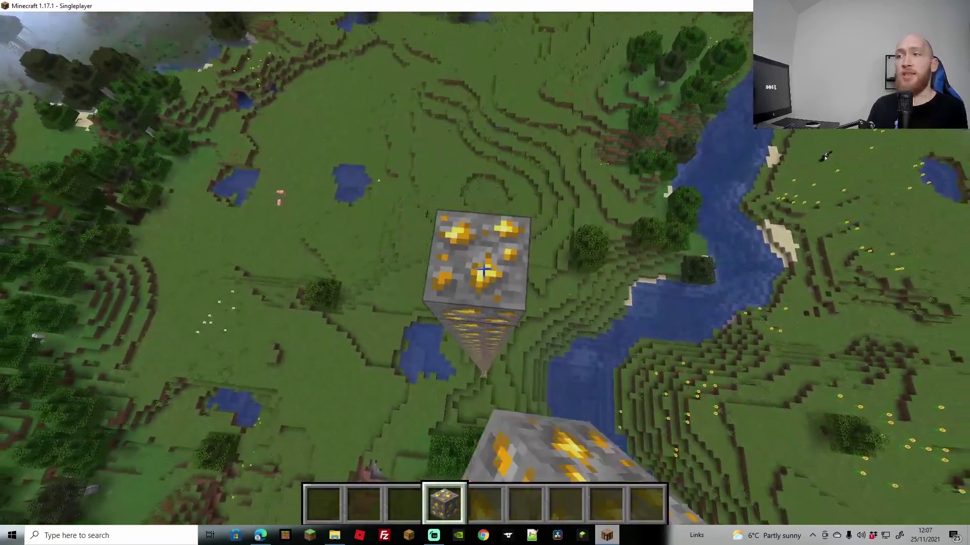
pyautogui.press('w')
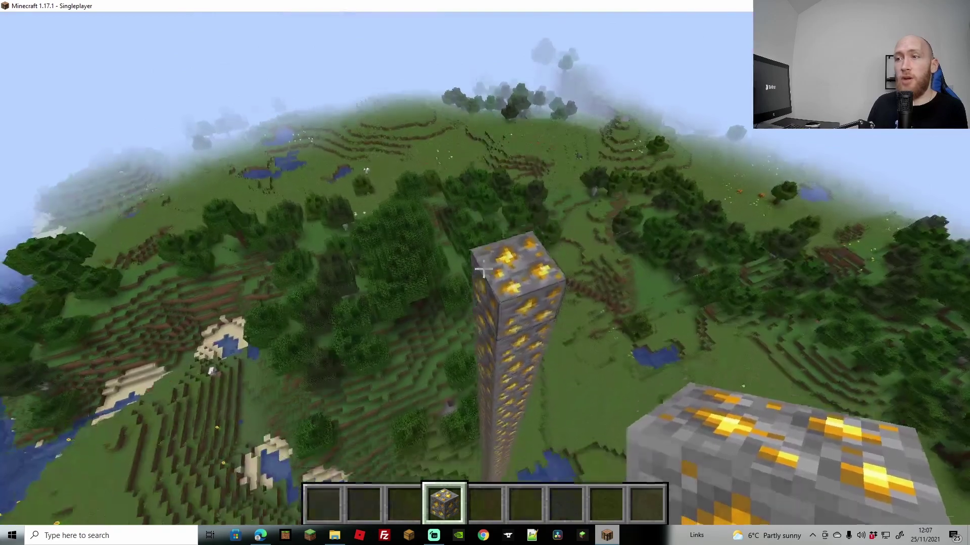
# Fly higher and add more gold ore so the pillar reaches the clouds
pyautogui.rightClick(483, 269)
pyautogui.press('space')
pyautogui.rightClick(483, 269)
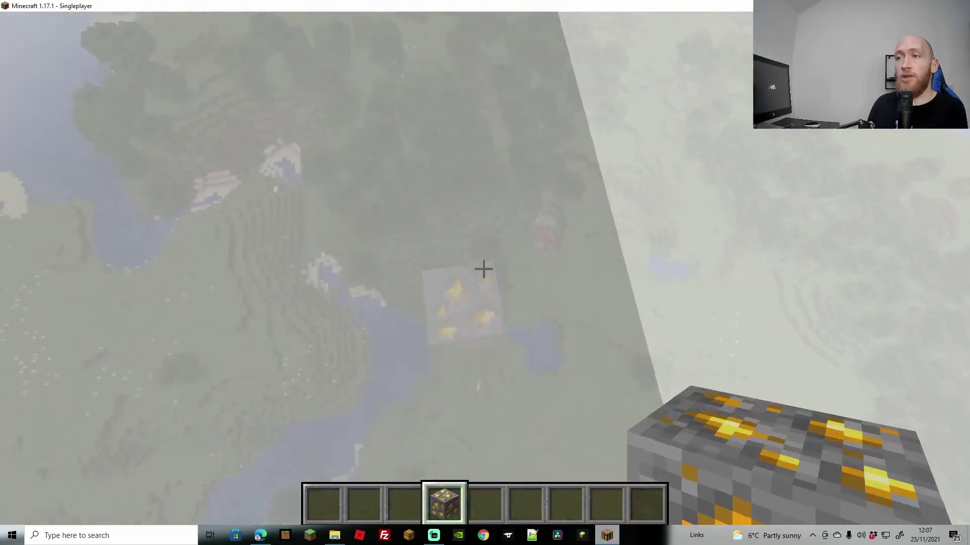
pyautogui.press('shift')
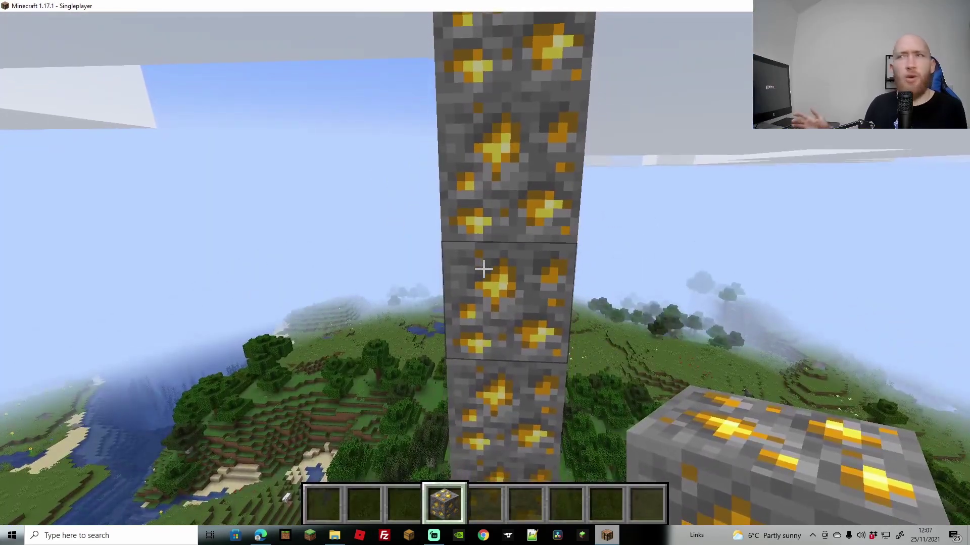
# Save and quit the 'red' world, confirm it in Singleplayer, then exit Minecraft
pyautogui.press('s')
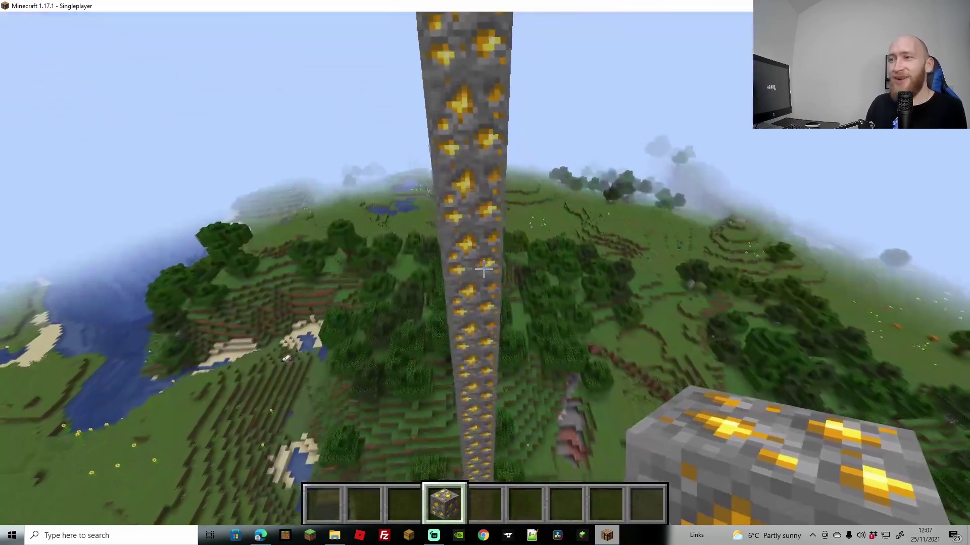
pyautogui.press('Escape')
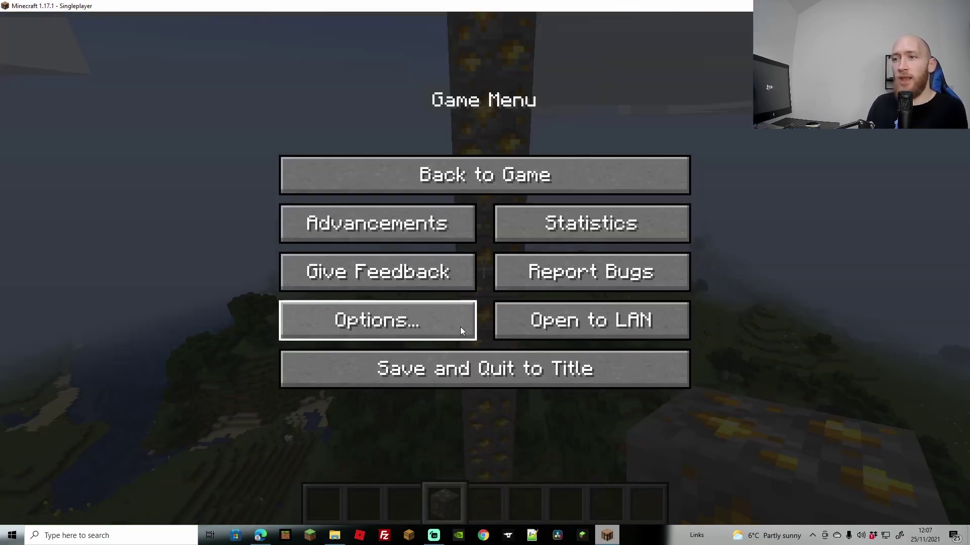
pyautogui.click(471, 366)
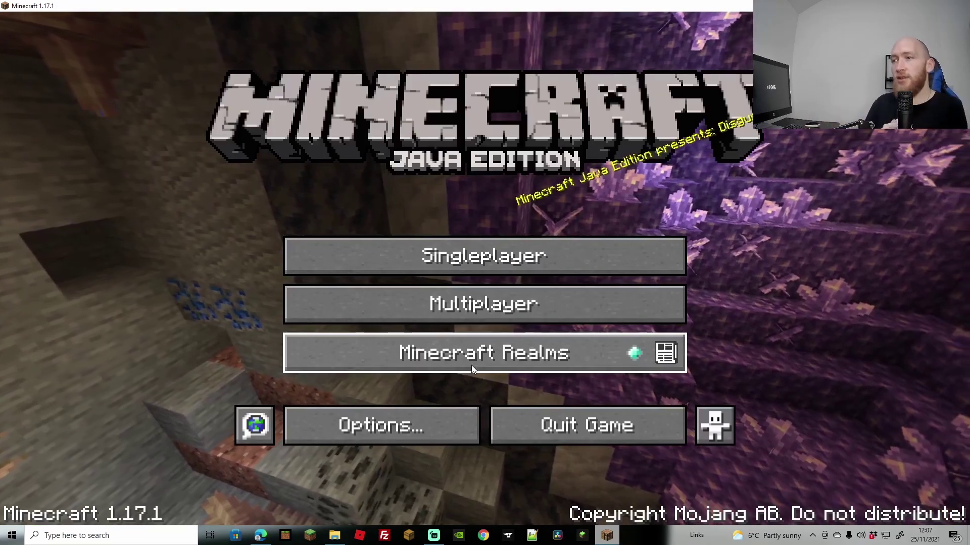
pyautogui.click(511, 264)
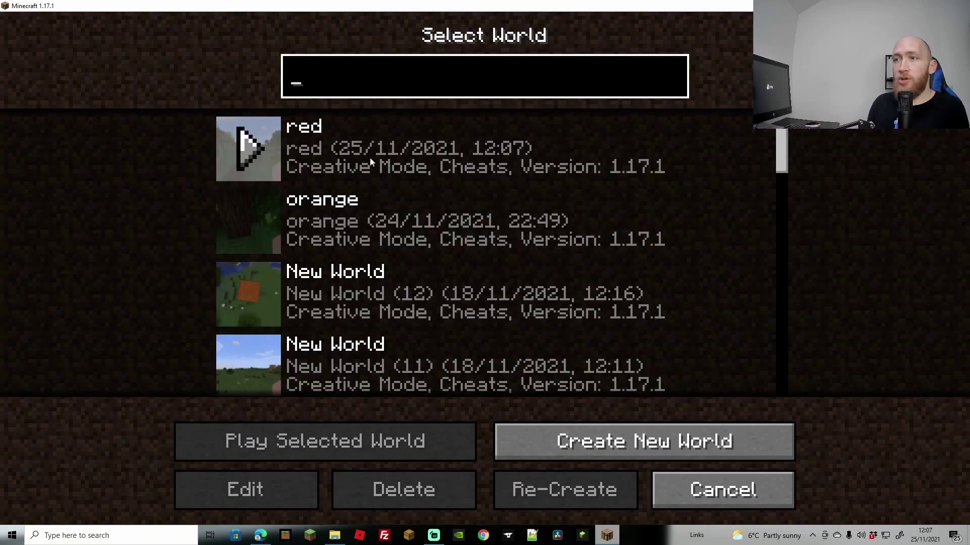
pyautogui.click(958, 6)
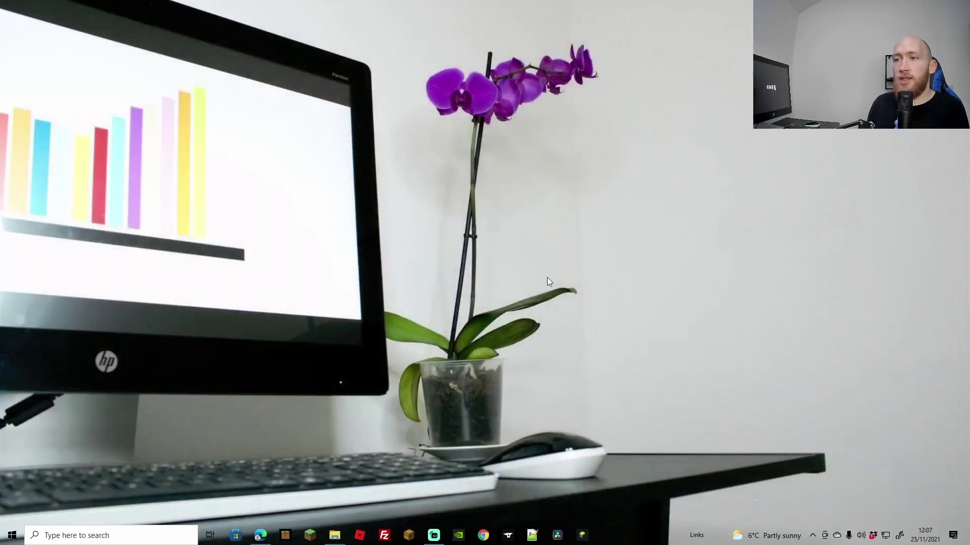
# Find je2be through the Start search and launch it
pyautogui.click(112, 535)
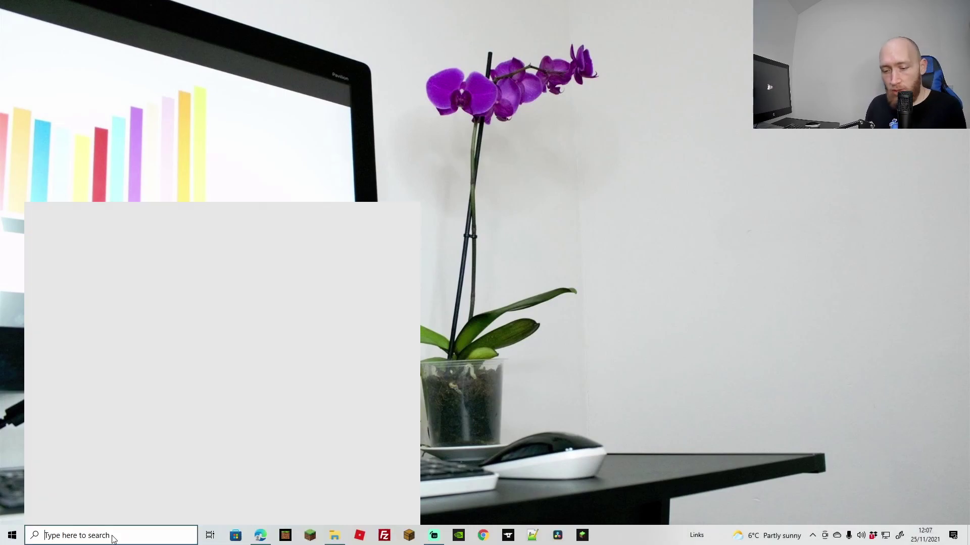
pyautogui.write('j')
pyautogui.click(92, 259)
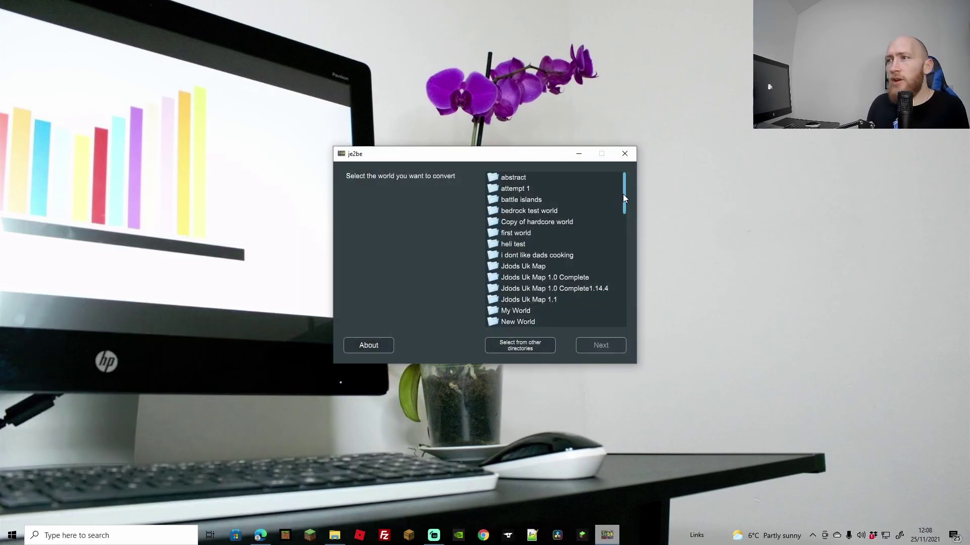
# Select the Java world 'red' and proceed to its conversion summary
pyautogui.moveTo(623, 193); pyautogui.dragTo(629, 305)
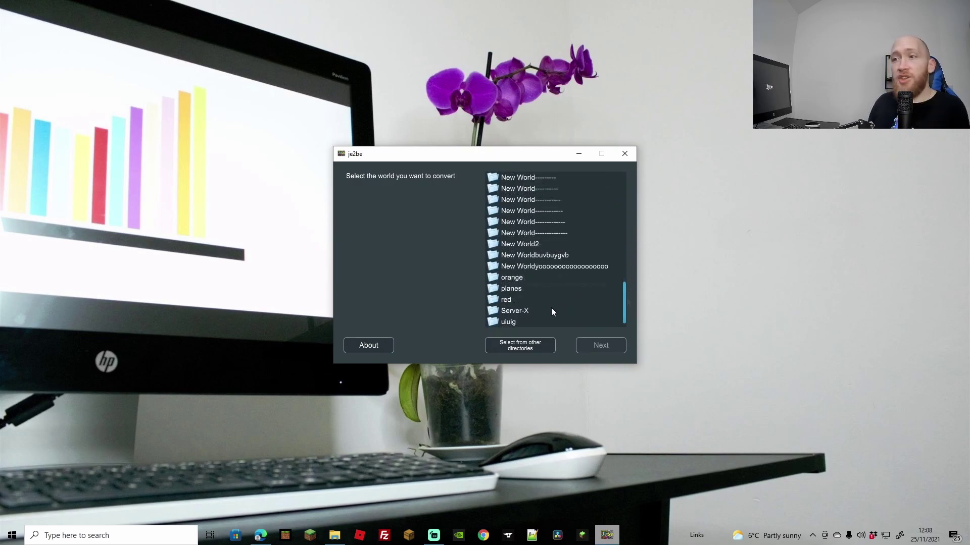
pyautogui.click(514, 300)
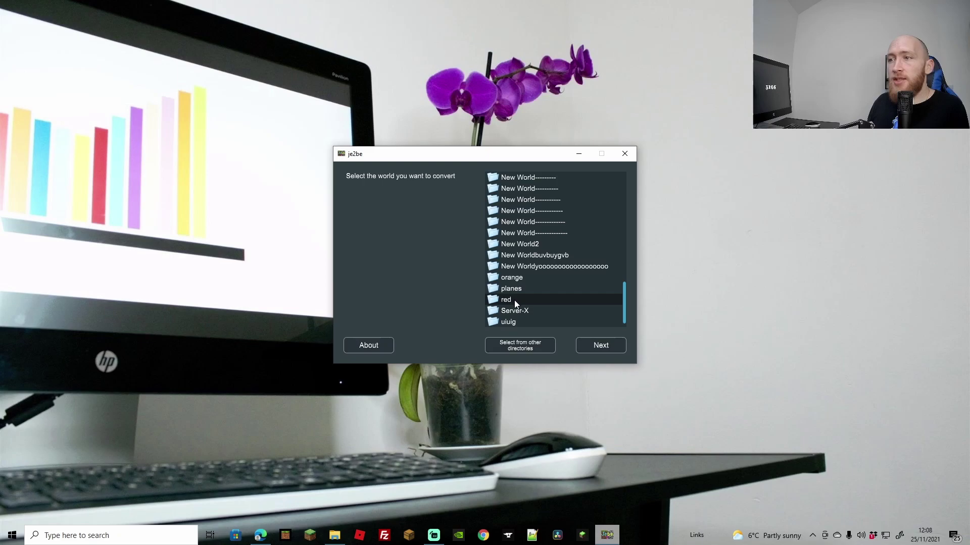
pyautogui.click(604, 346)
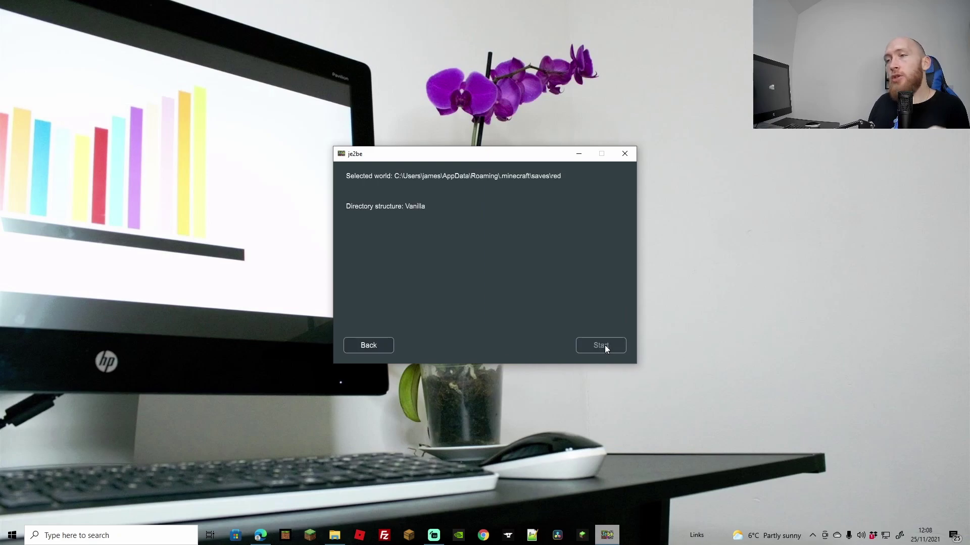
pyautogui.click(369, 344)
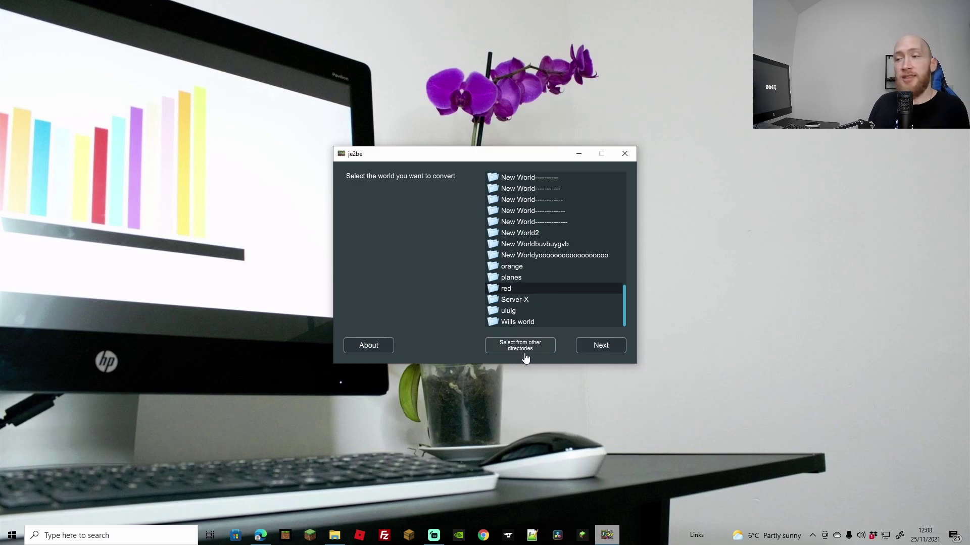
pyautogui.click(605, 347)
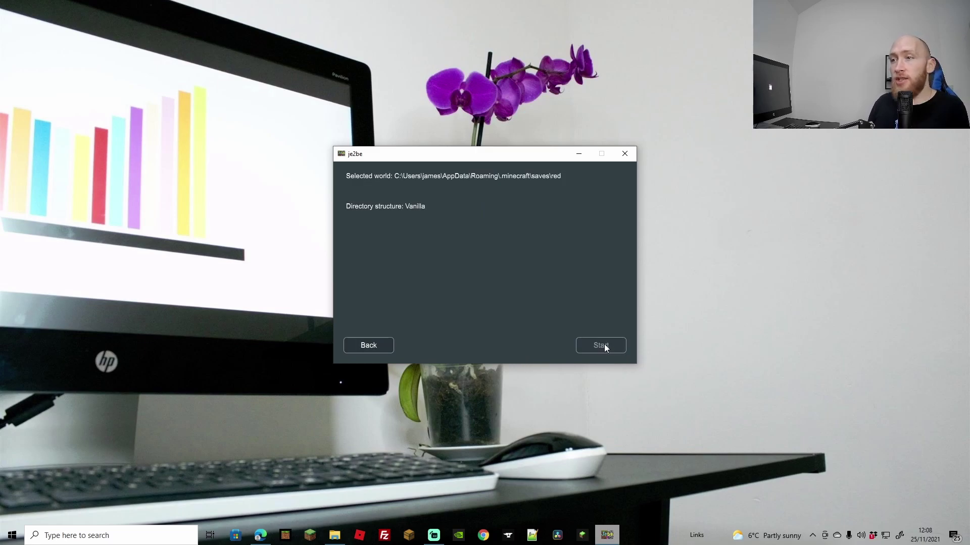
# Start converting the 'red' world to Bedrock format
pyautogui.click(603, 347)
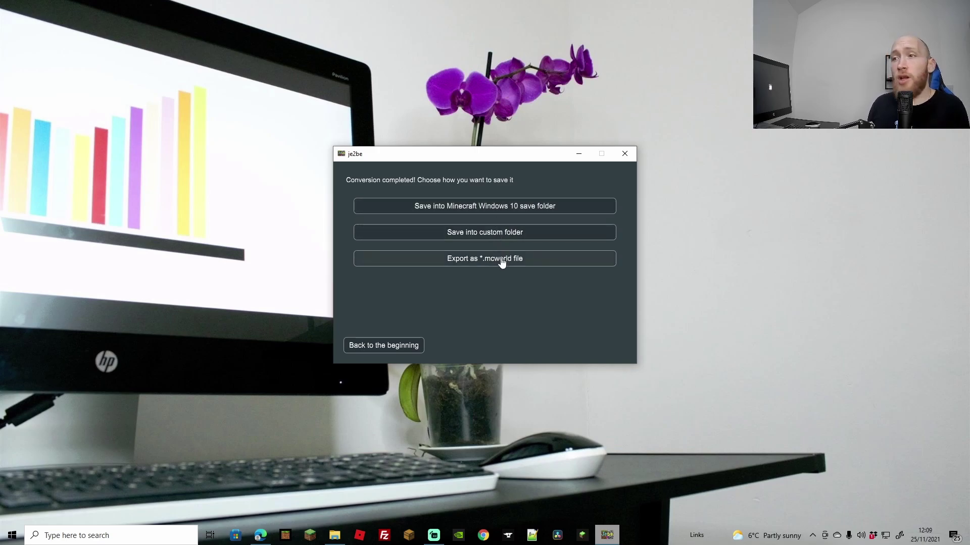
# Save the converted world into the Minecraft Windows 10 save folder and close je2be
pyautogui.click(519, 263)
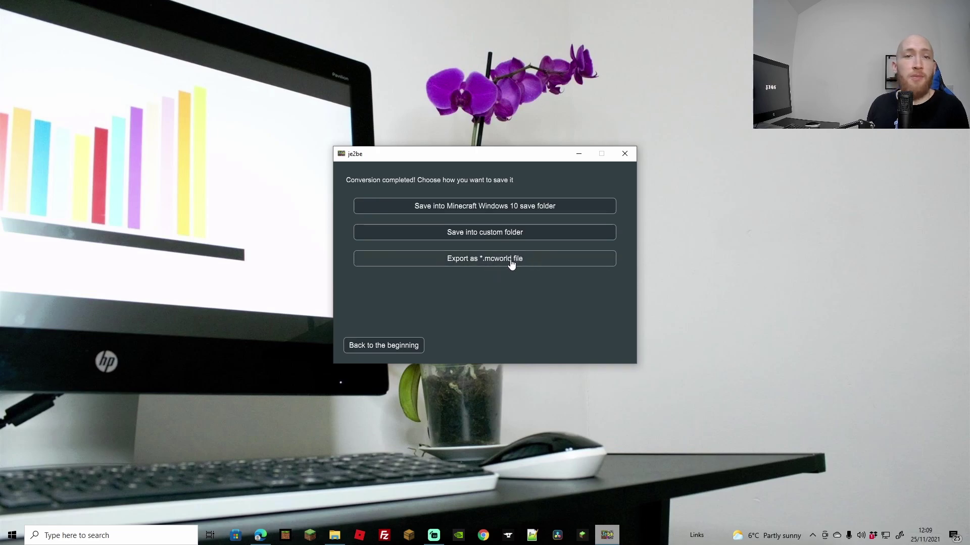
pyautogui.click(476, 207)
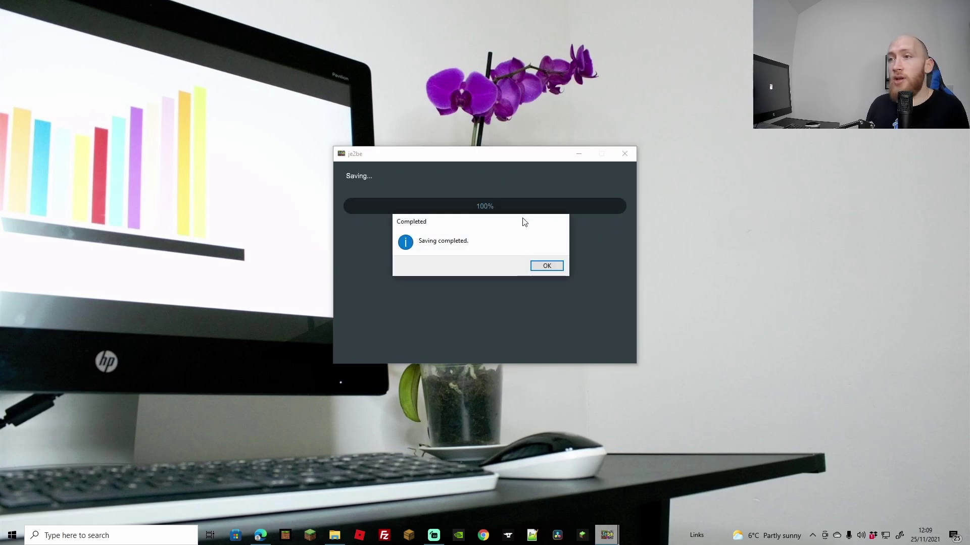
pyautogui.click(533, 266)
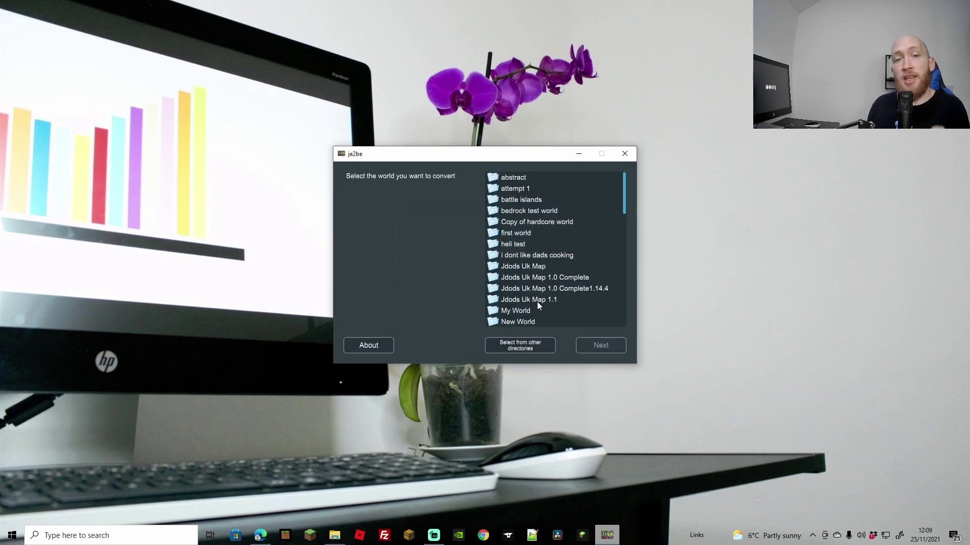
pyautogui.click(625, 155)
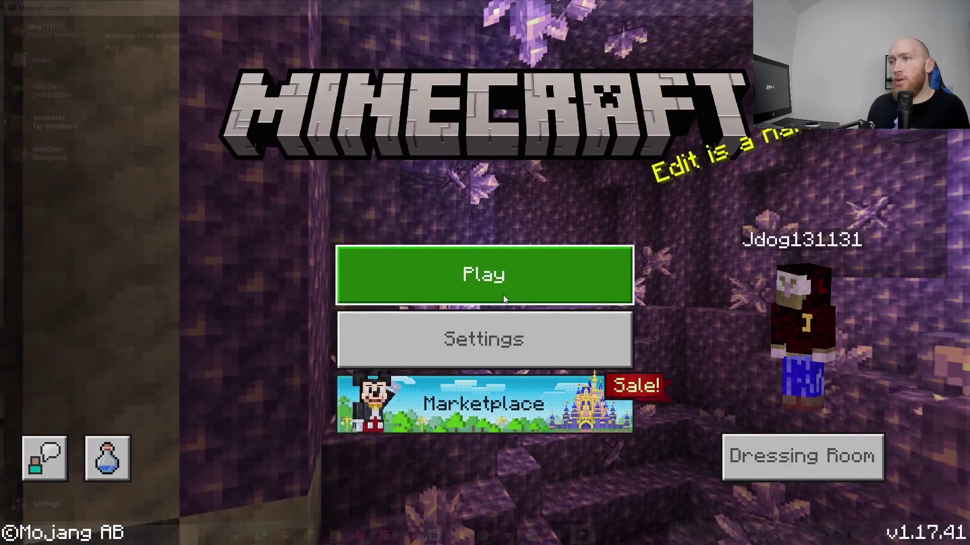
# Load the converted 'red' world from the Play menu's Worlds list
pyautogui.click(501, 293)
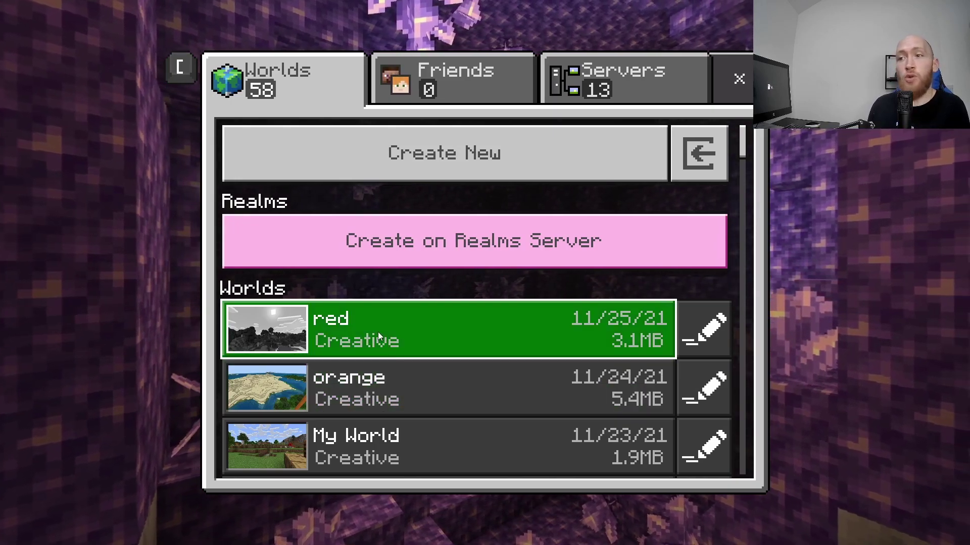
pyautogui.click(376, 332)
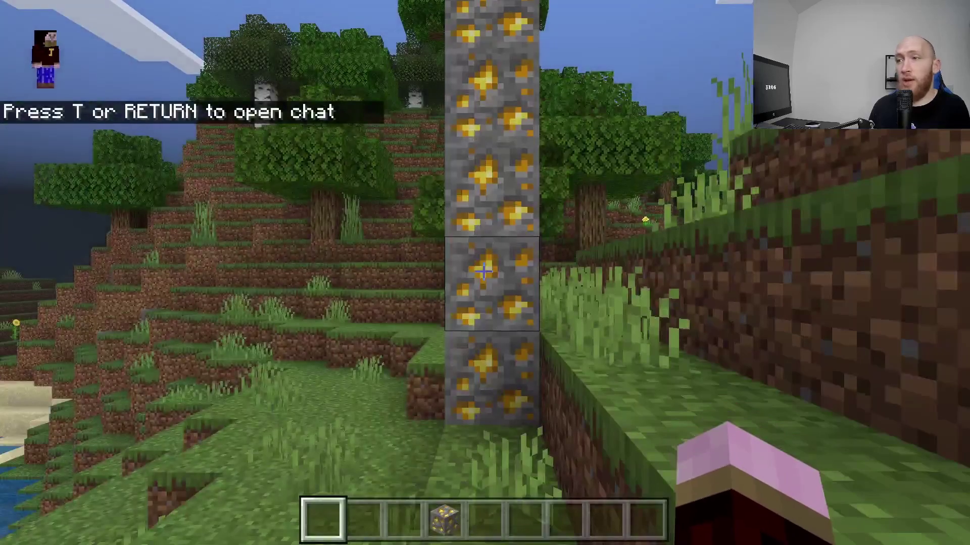
# Take off above the gold ore pillar, pause and resume, then fly forward over the grass
pyautogui.moveTo(484, 271)
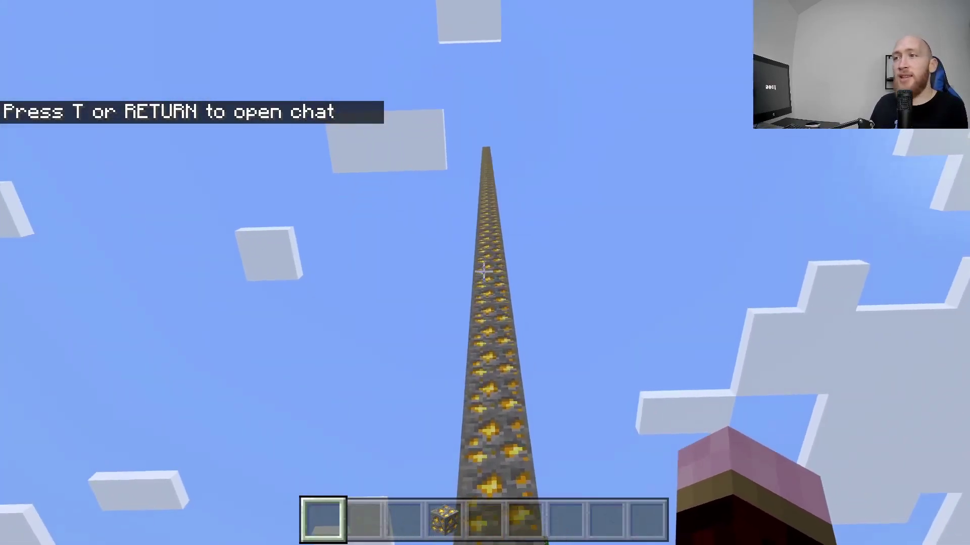
pyautogui.press('space')
pyautogui.press('space')
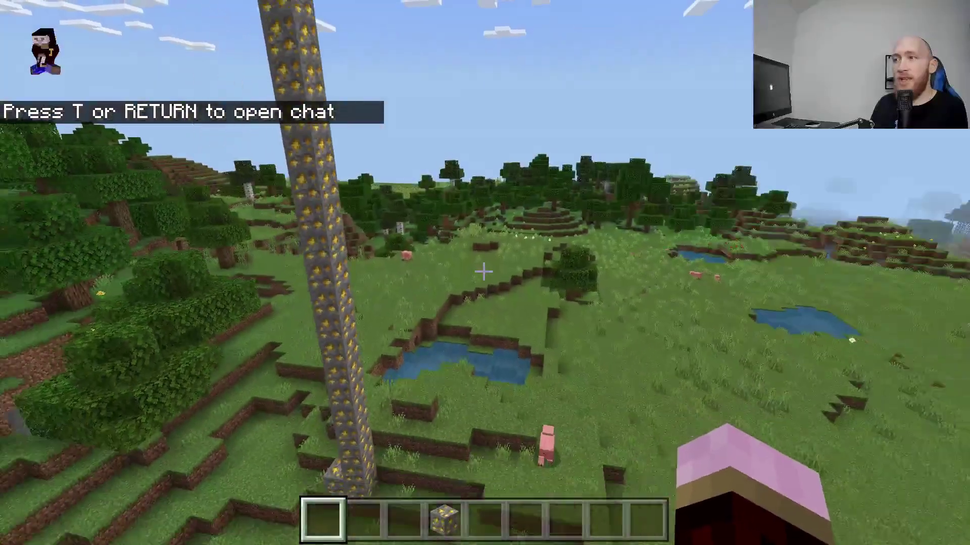
pyautogui.press('Escape')
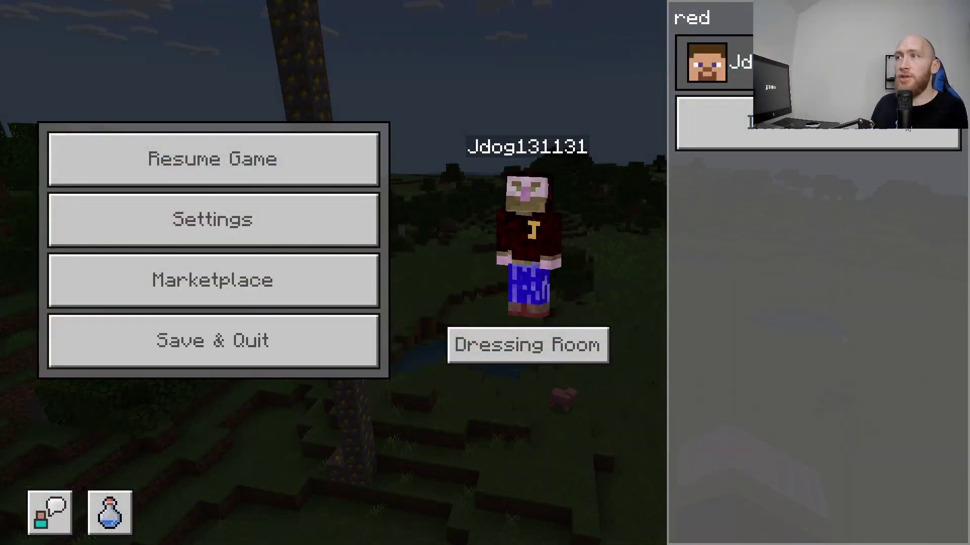
pyautogui.press('Escape')
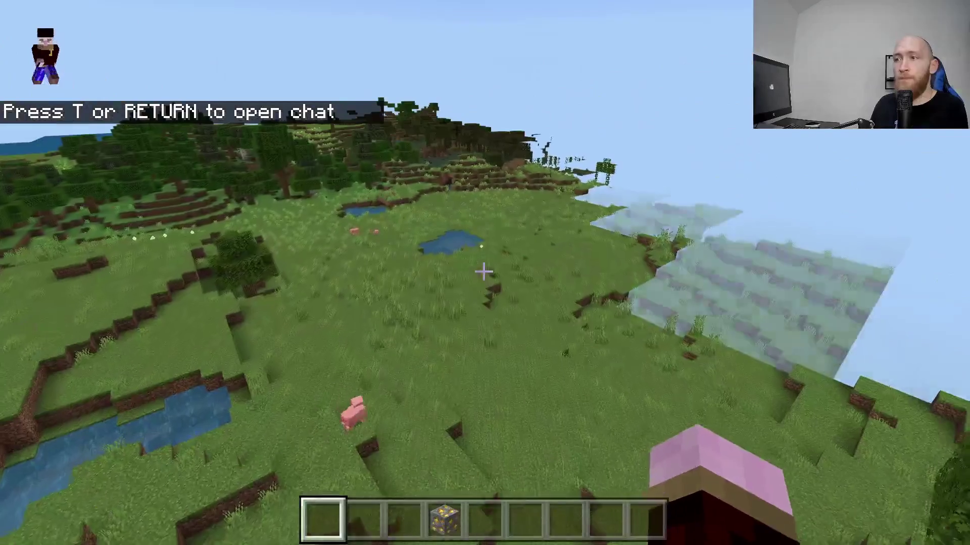
pyautogui.press('w')
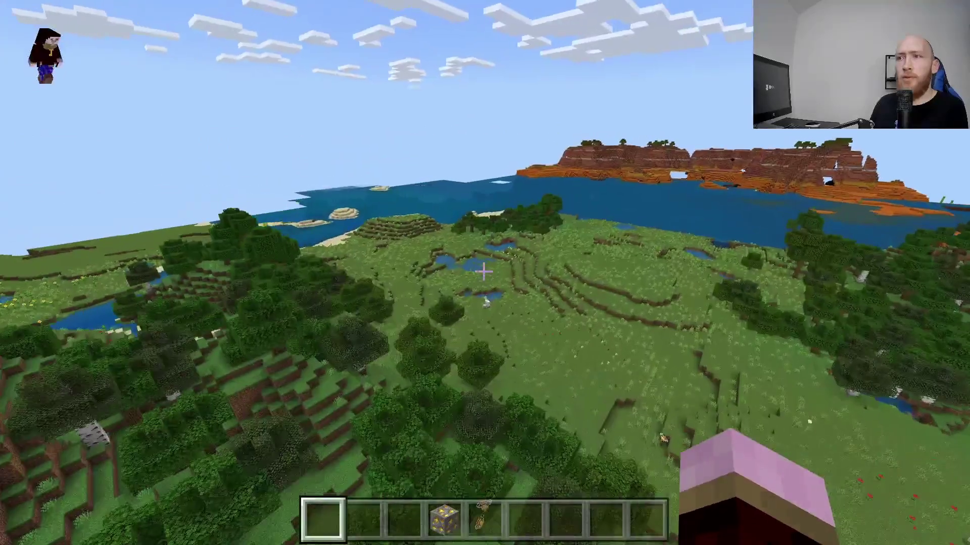
# Fly over the grassland ponds toward the orange mesa cliffs and out over the sea
pyautogui.press('w')
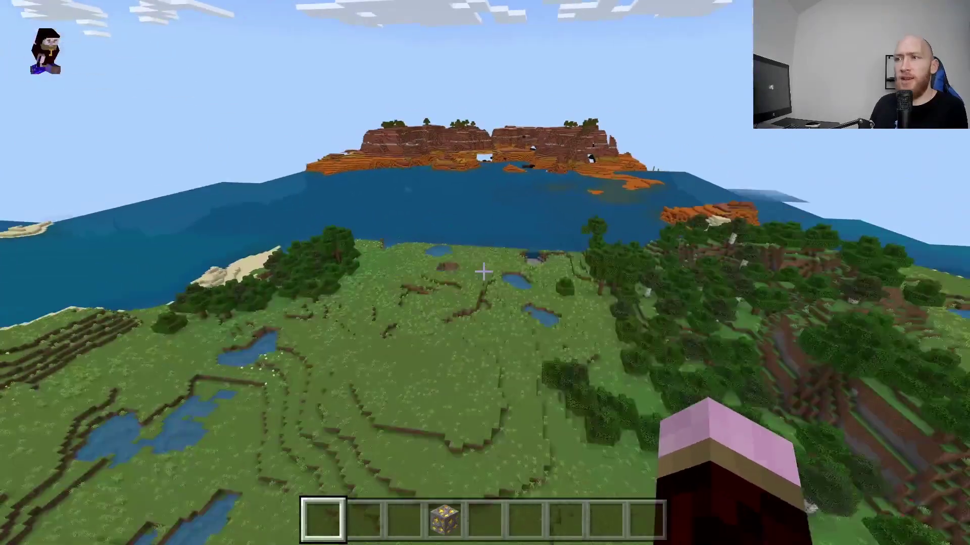
pyautogui.press('w')
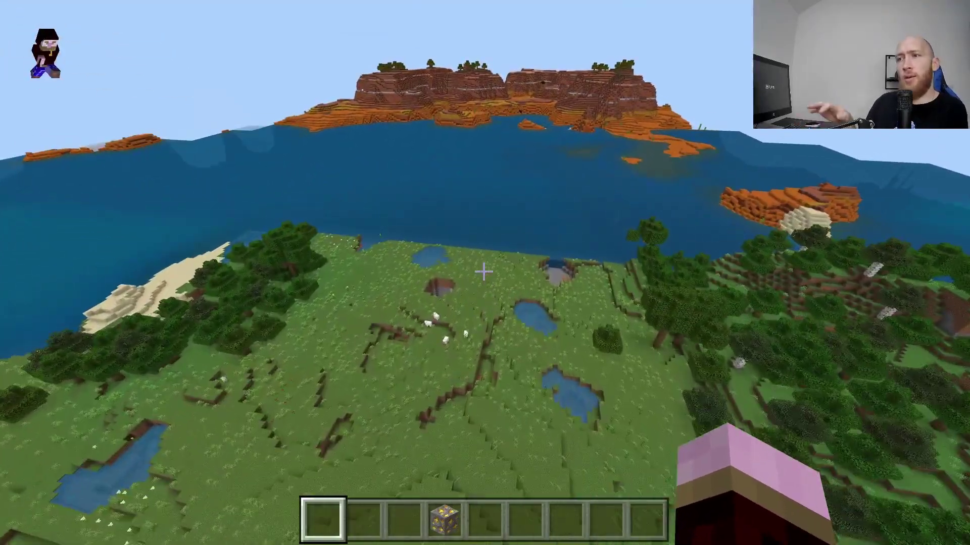
pyautogui.press('w')
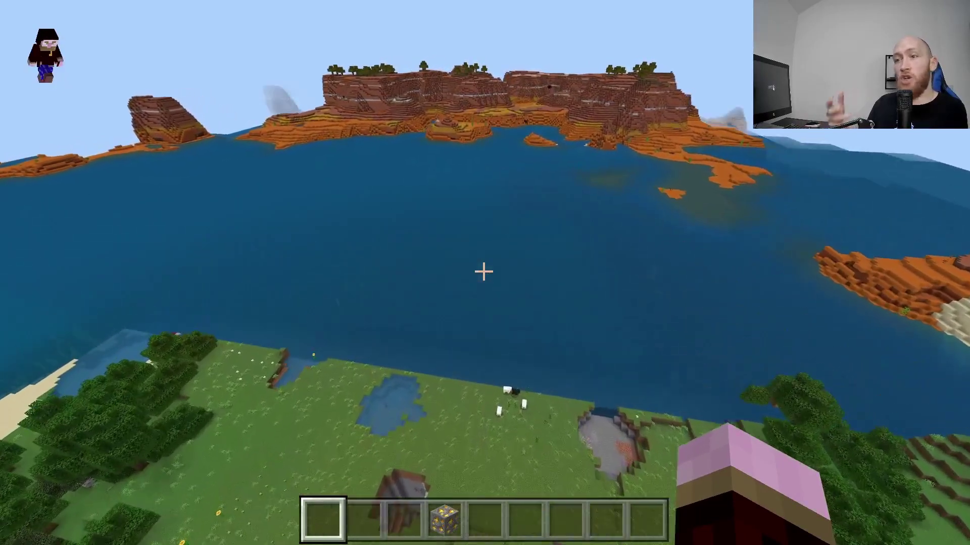
pyautogui.press('w')
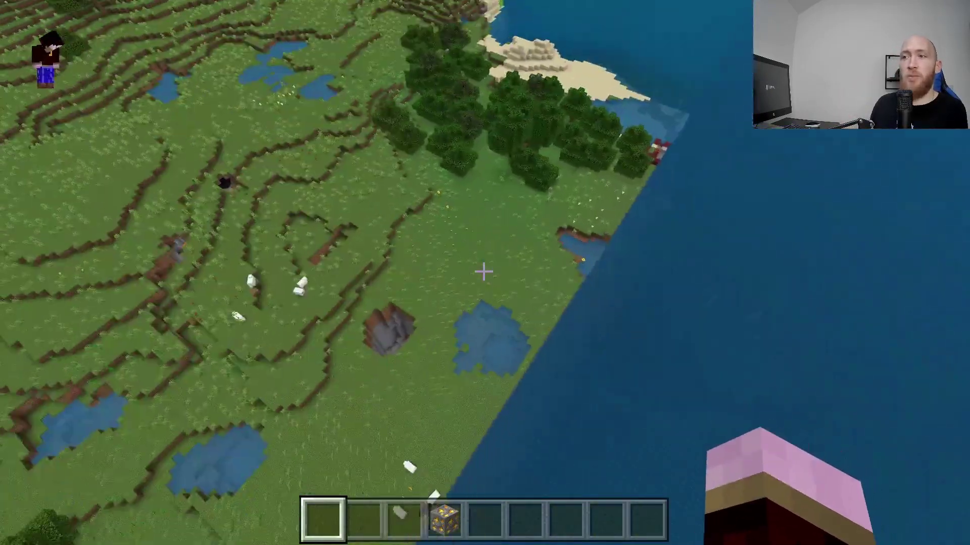
pyautogui.press('w')
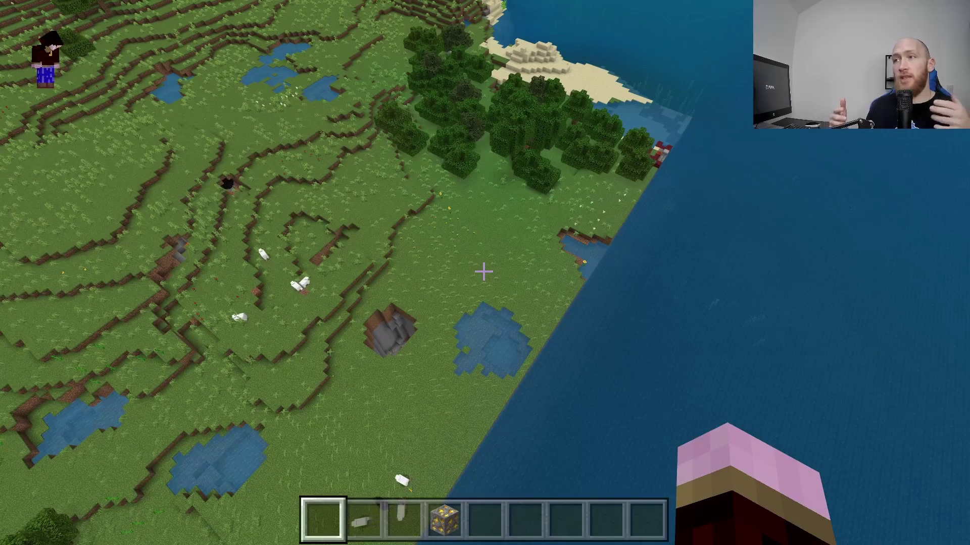
pyautogui.press('w')
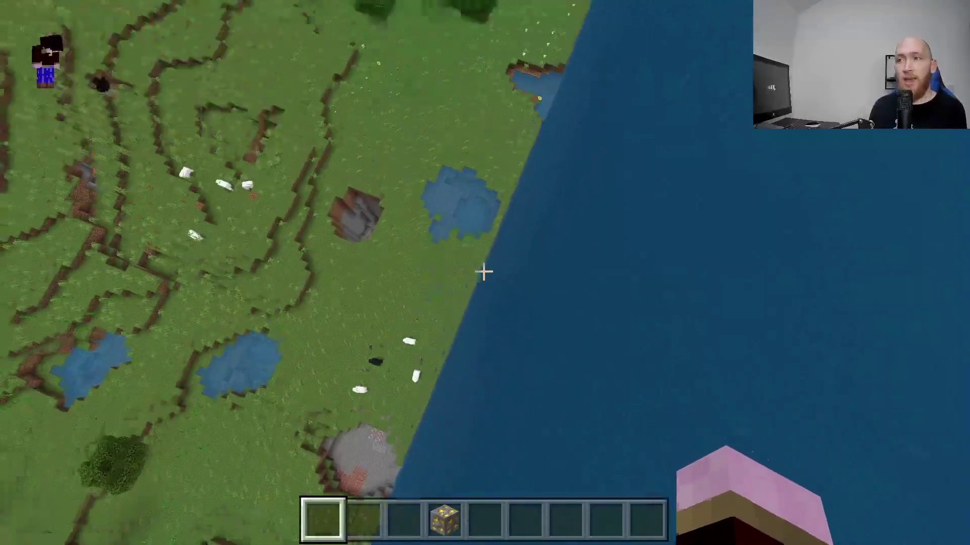
pyautogui.press('w')
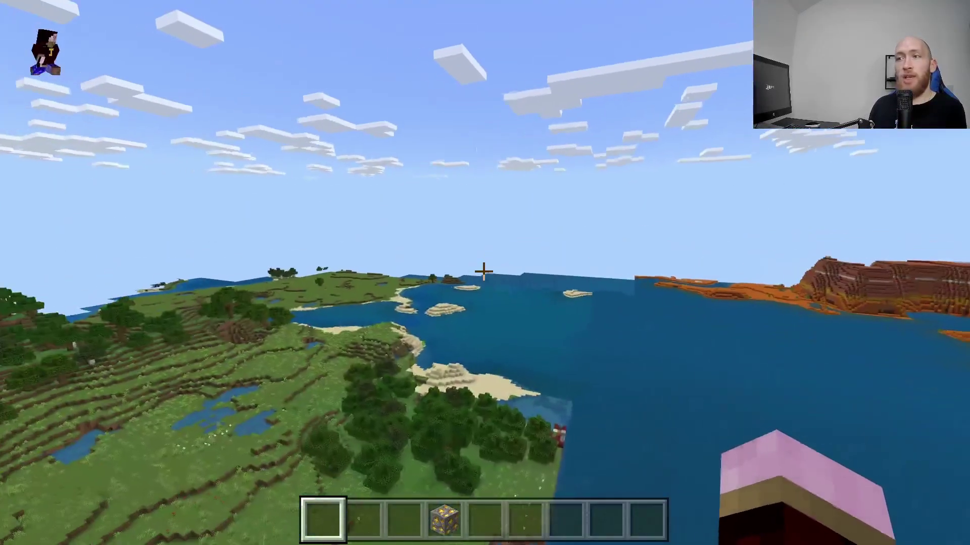
pyautogui.press('w')
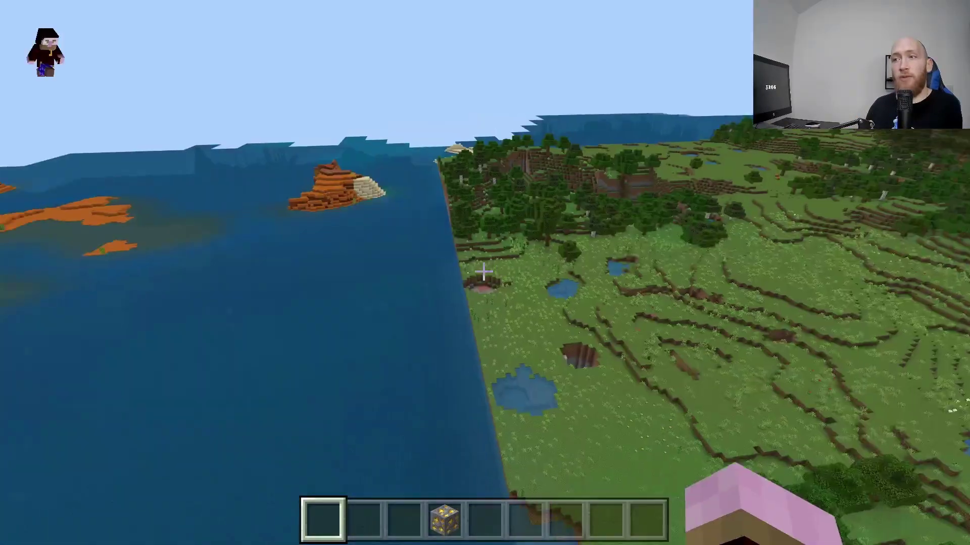
# Descend to the coastline and hover over the shore near the grazing sheep
pyautogui.press('w')
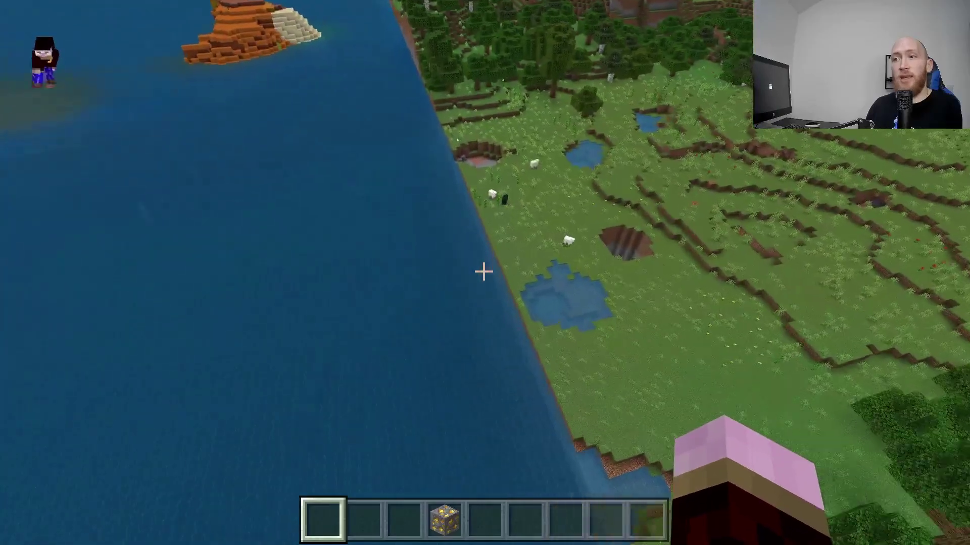
pyautogui.press('shift')
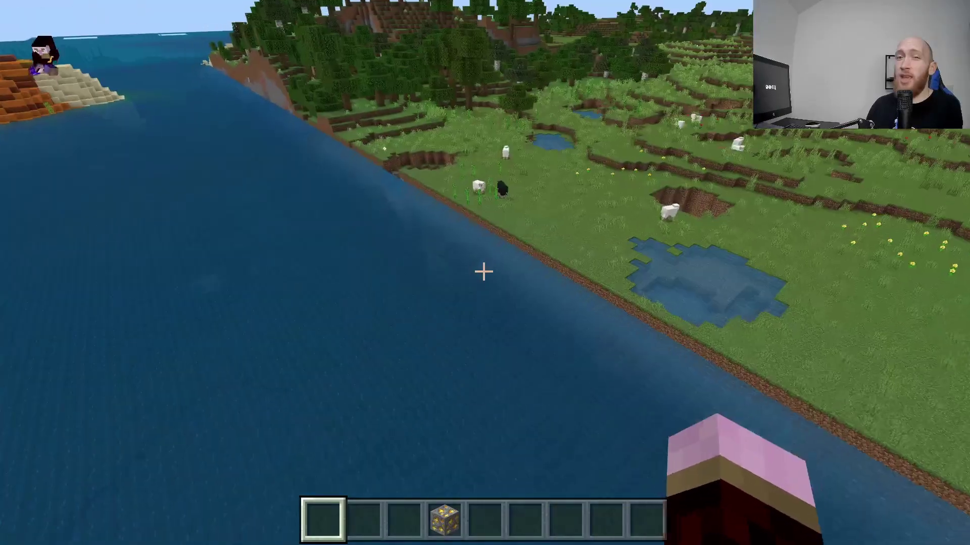
pyautogui.press('w')
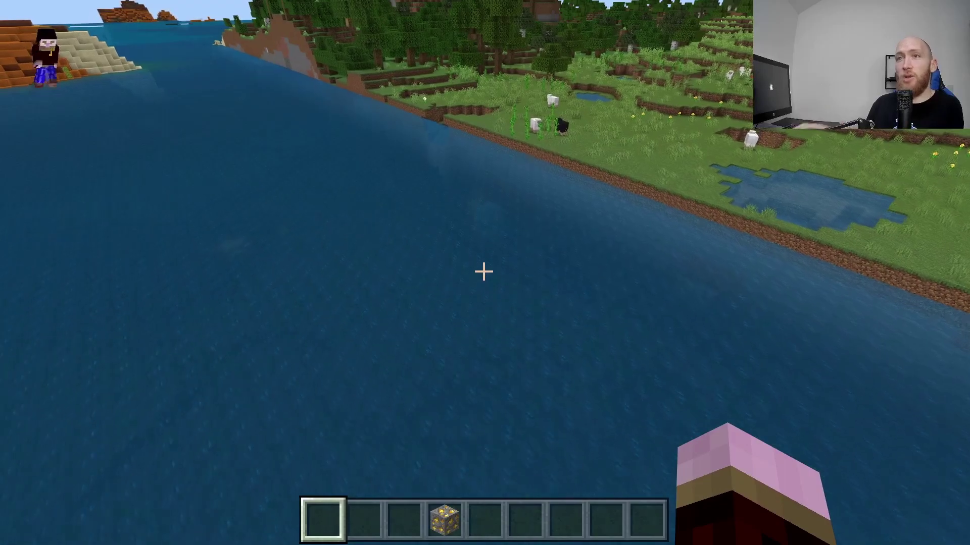
pyautogui.press('w')
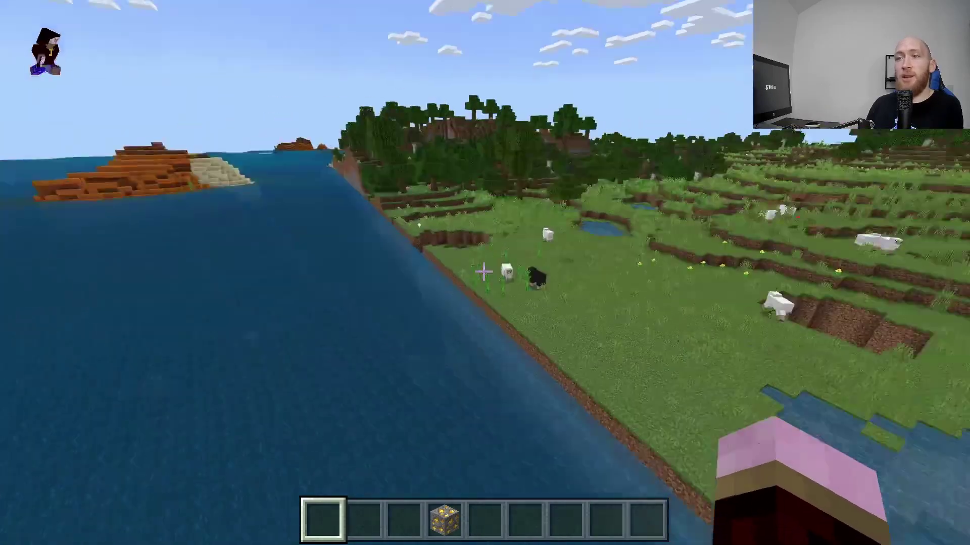
pyautogui.press('w')
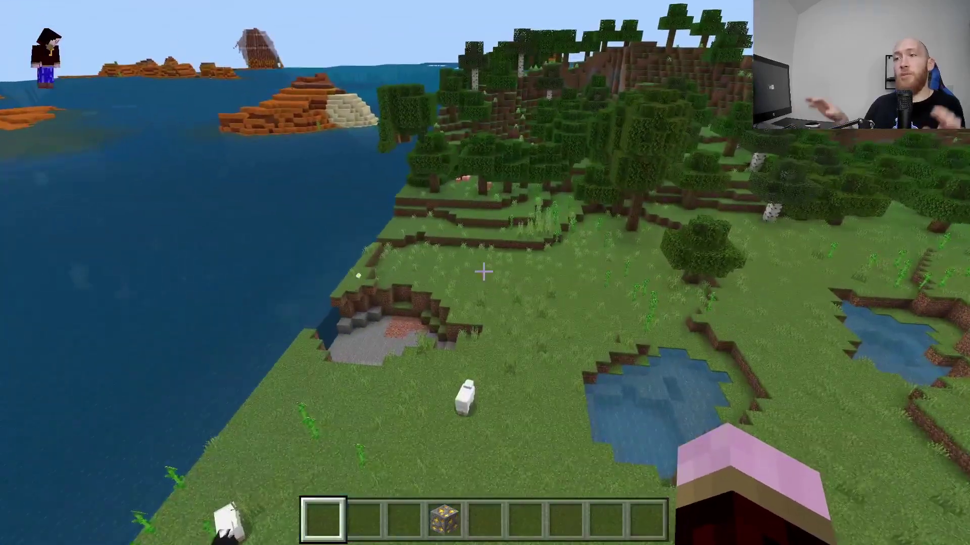